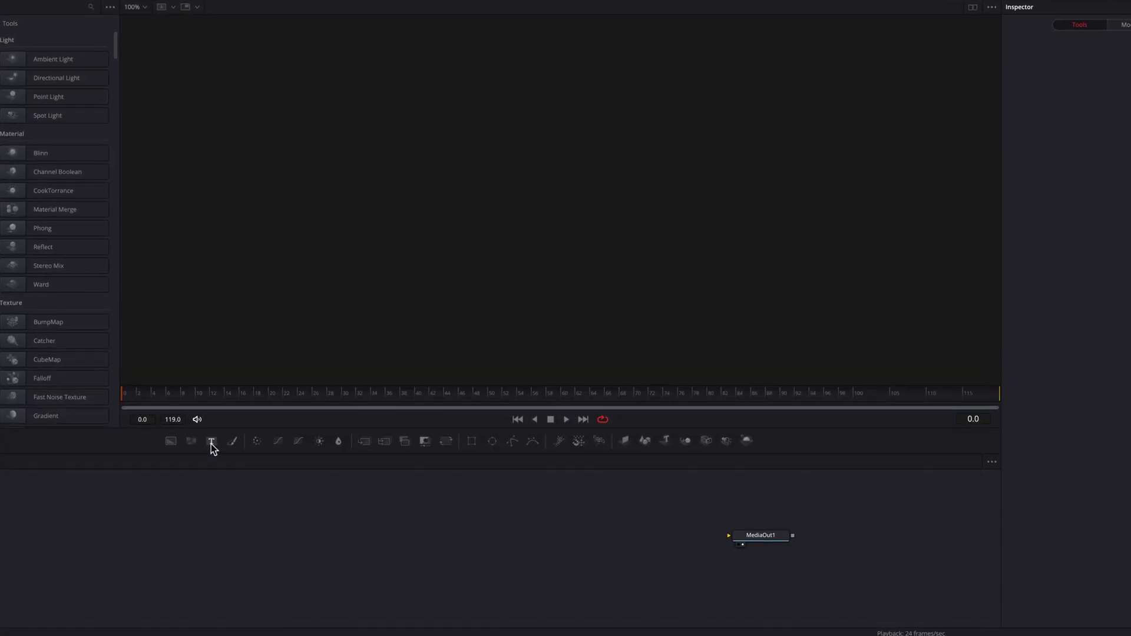
# Add a Text+ node and wire its output into MediaOut1.
pyautogui.click(212, 443)
pyautogui.moveTo(680, 591); pyautogui.dragTo(729, 537)
# Enter RETRO as the text in System Font Heavy G1 at size about 0.24.
pyautogui.click(1047, 147)
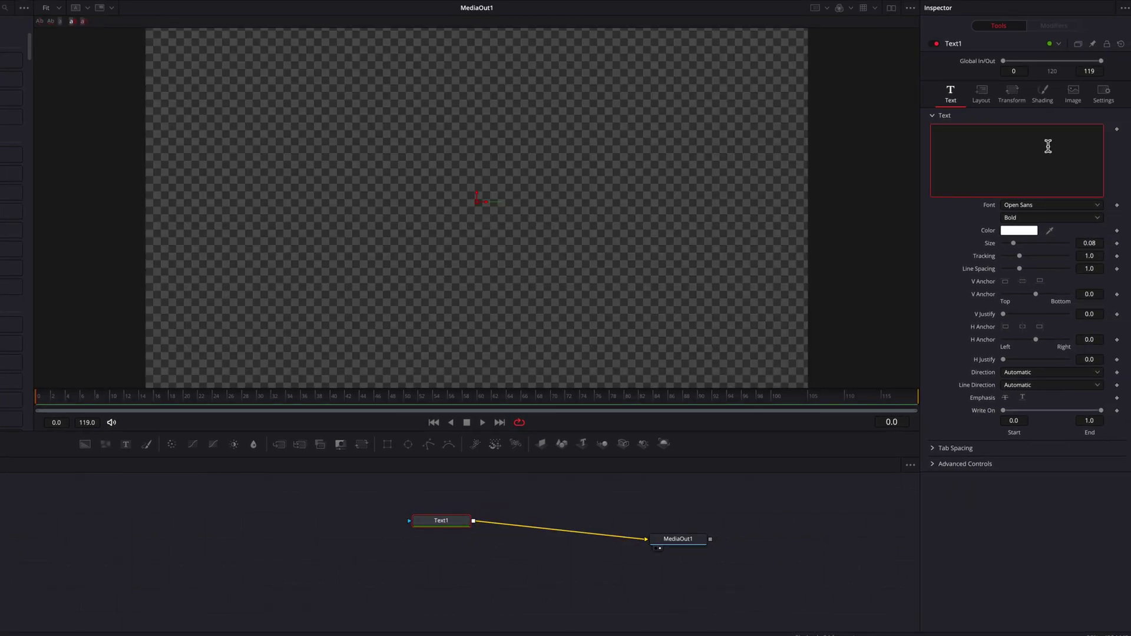
pyautogui.write('RETRO')
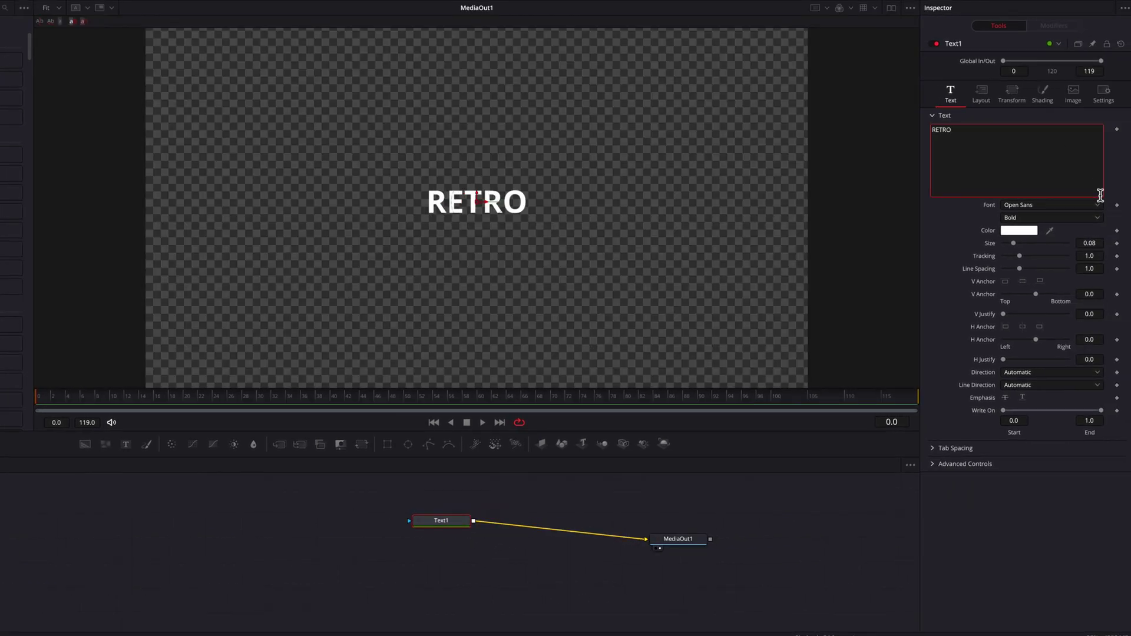
pyautogui.click(1096, 205)
pyautogui.scroll(-10, 1047, 344)
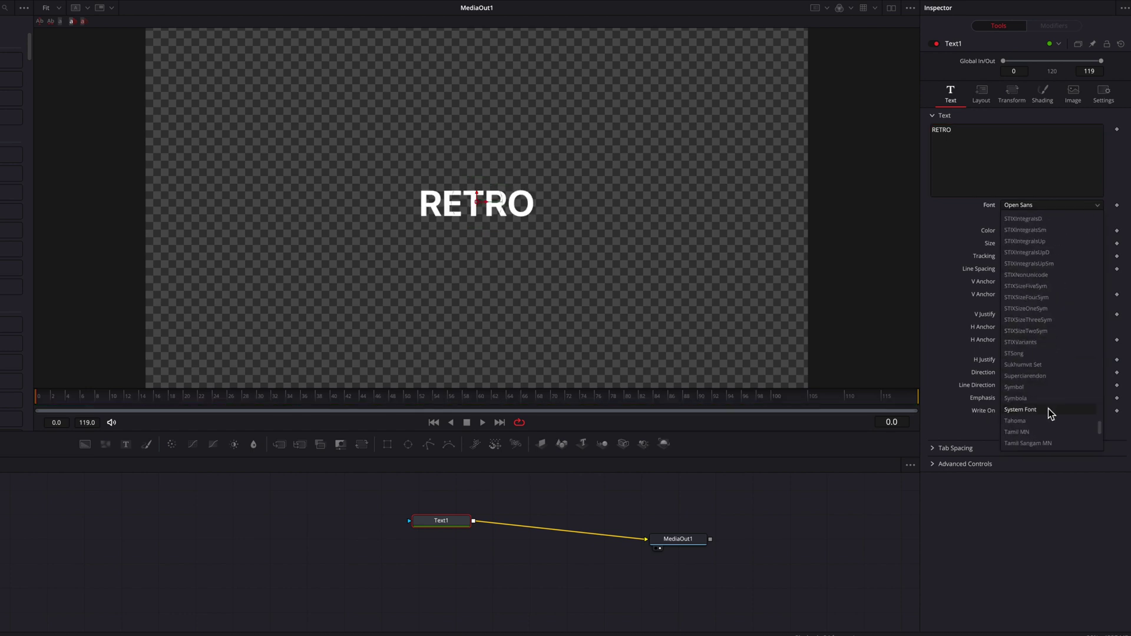
pyautogui.click(1051, 410)
pyautogui.click(1069, 218)
pyautogui.click(1045, 381)
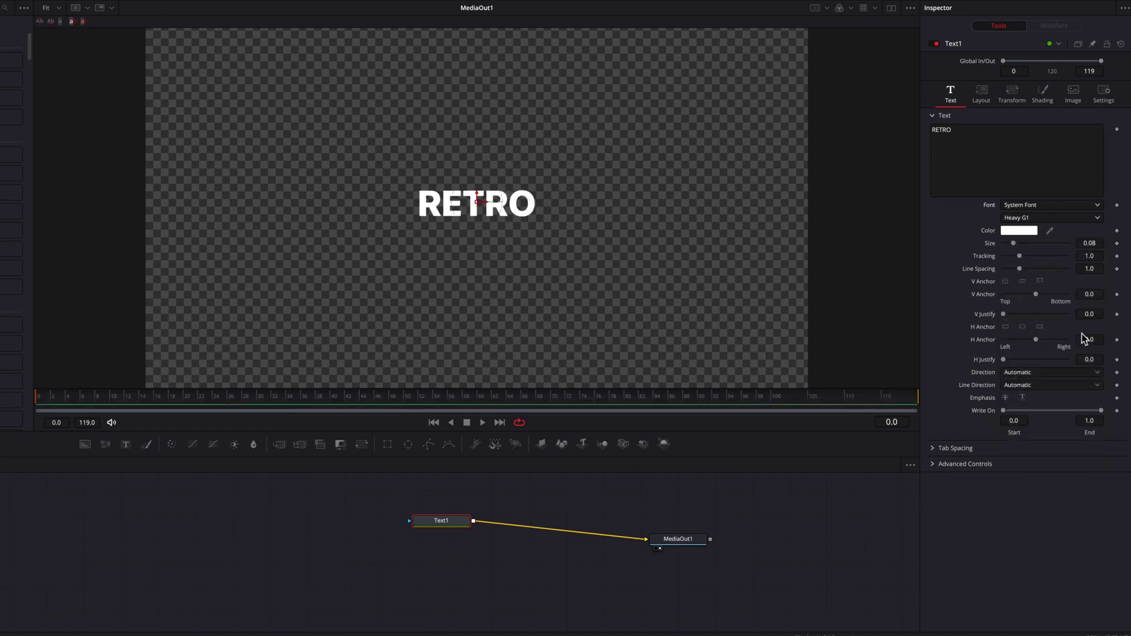
pyautogui.moveTo(1093, 237); pyautogui.dragTo(1117, 237)
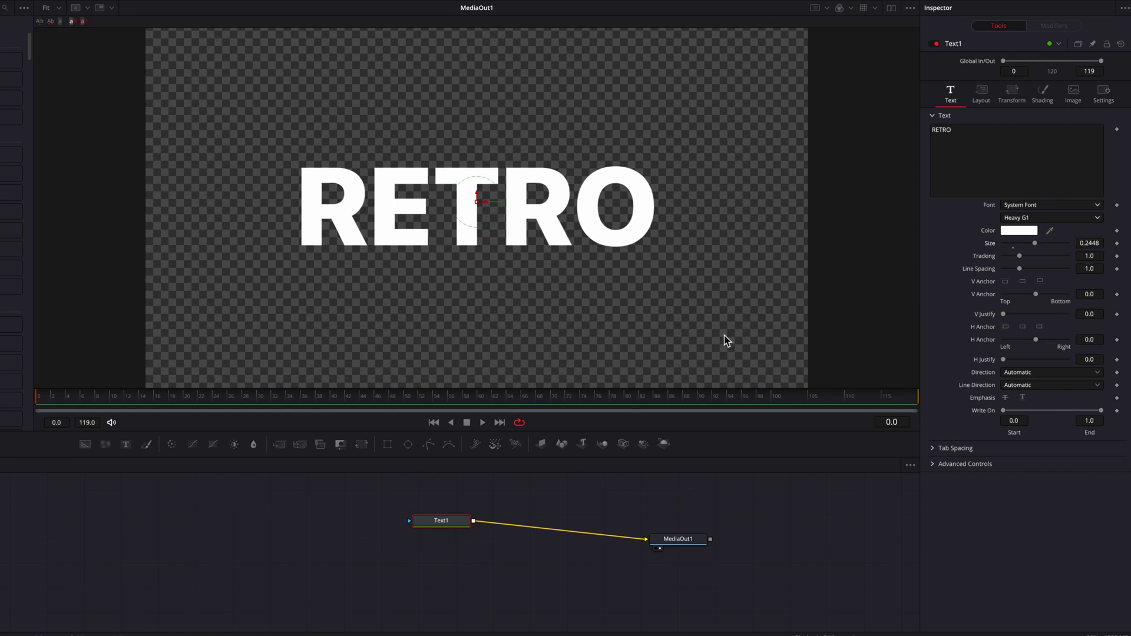
pyautogui.click(978, 165)
# Enable Character Level Styling and colour the first R yellow-orange.
pyautogui.rightClick(975, 166)
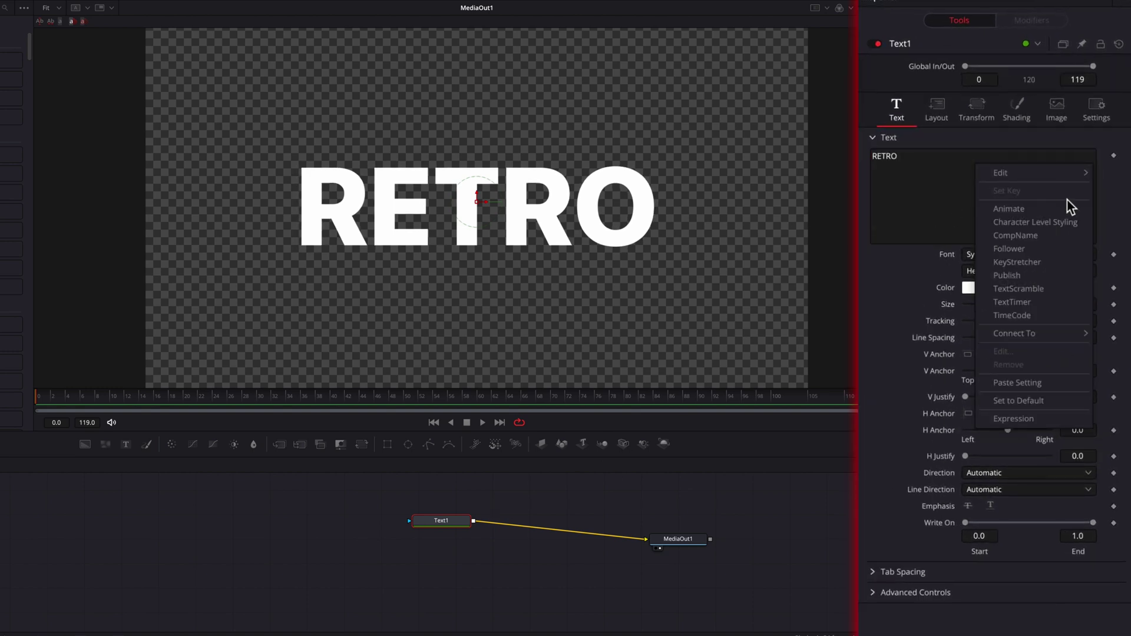
pyautogui.click(1083, 221)
pyautogui.click(1054, 26)
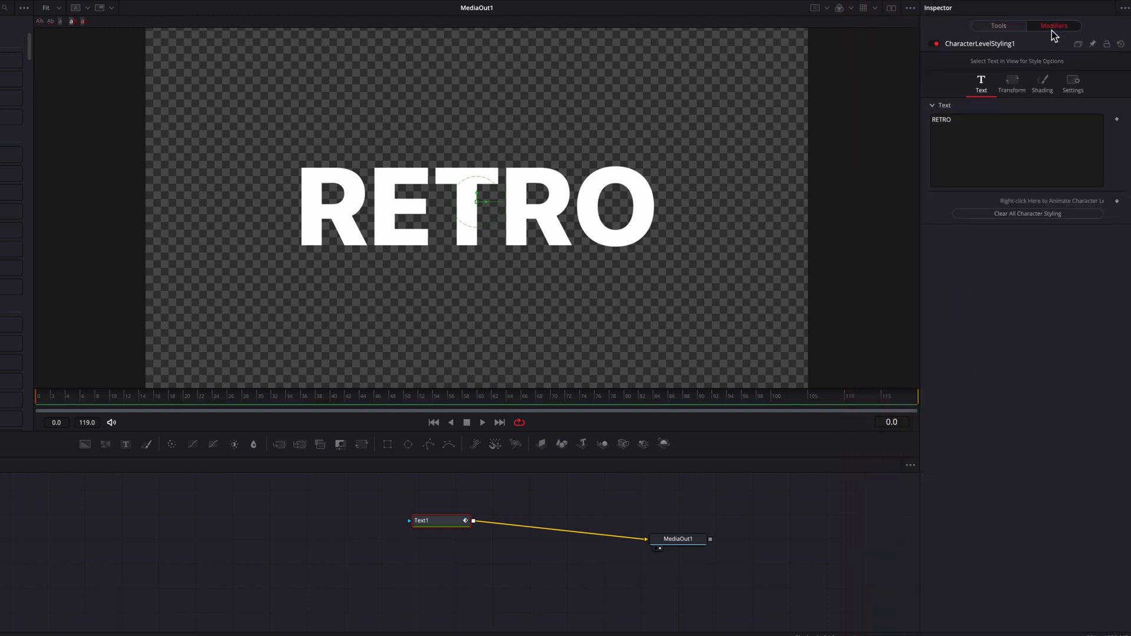
pyautogui.moveTo(312, 194); pyautogui.dragTo(353, 201)
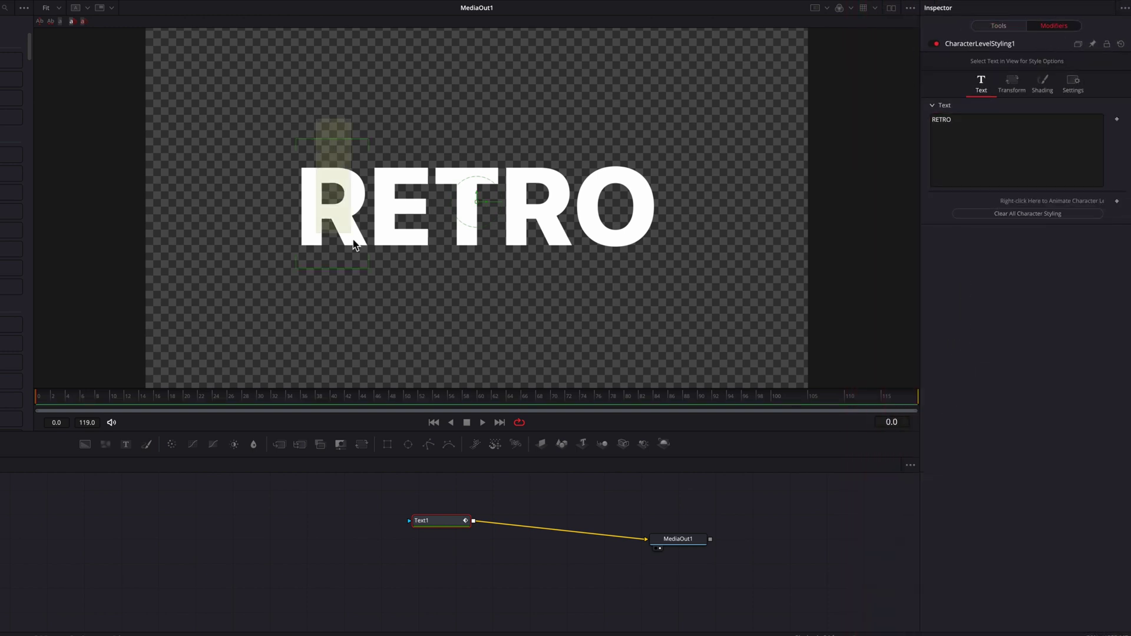
pyautogui.click(1035, 73)
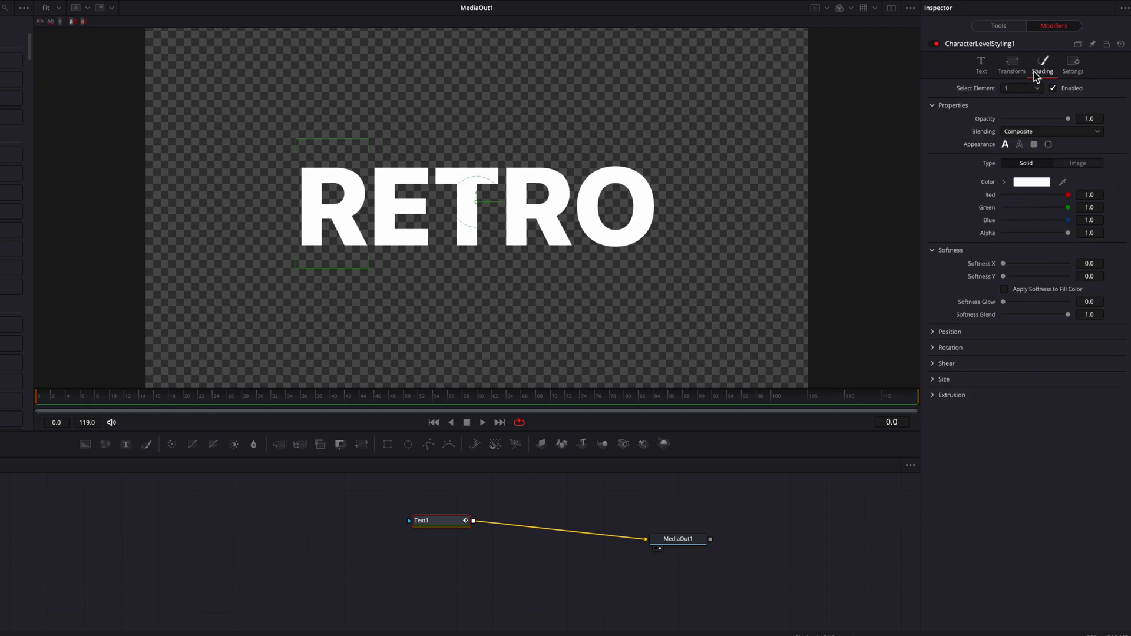
pyautogui.click(1004, 182)
pyautogui.click(1094, 199)
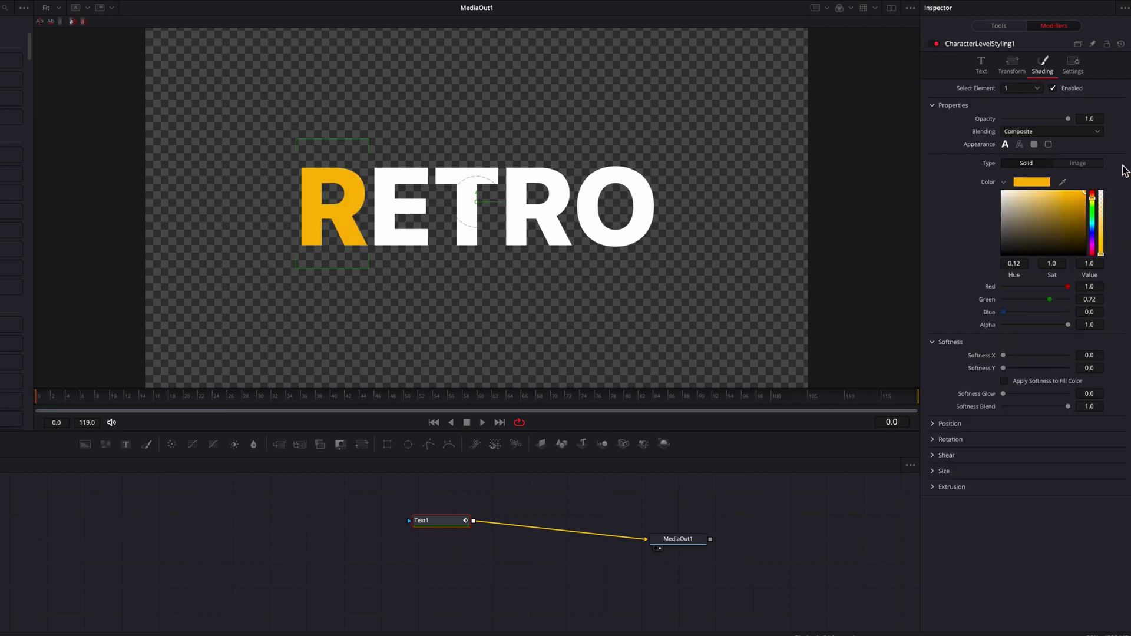
# Colour the E red, T purple, second R magenta and O blue.
pyautogui.click(410, 230)
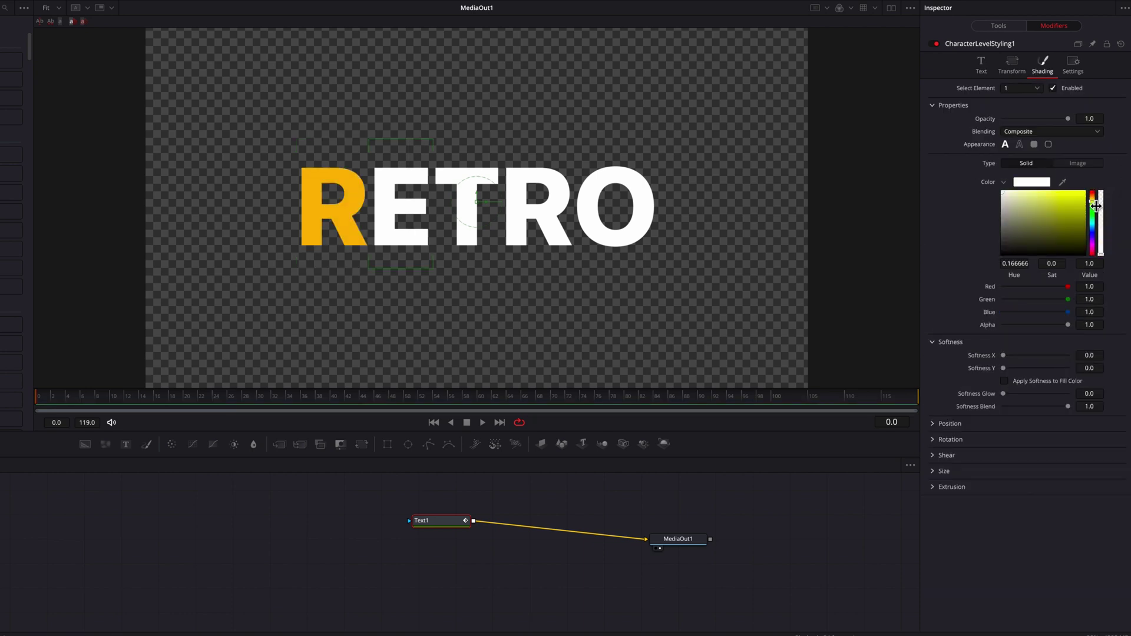
pyautogui.click(1092, 192)
pyautogui.click(468, 244)
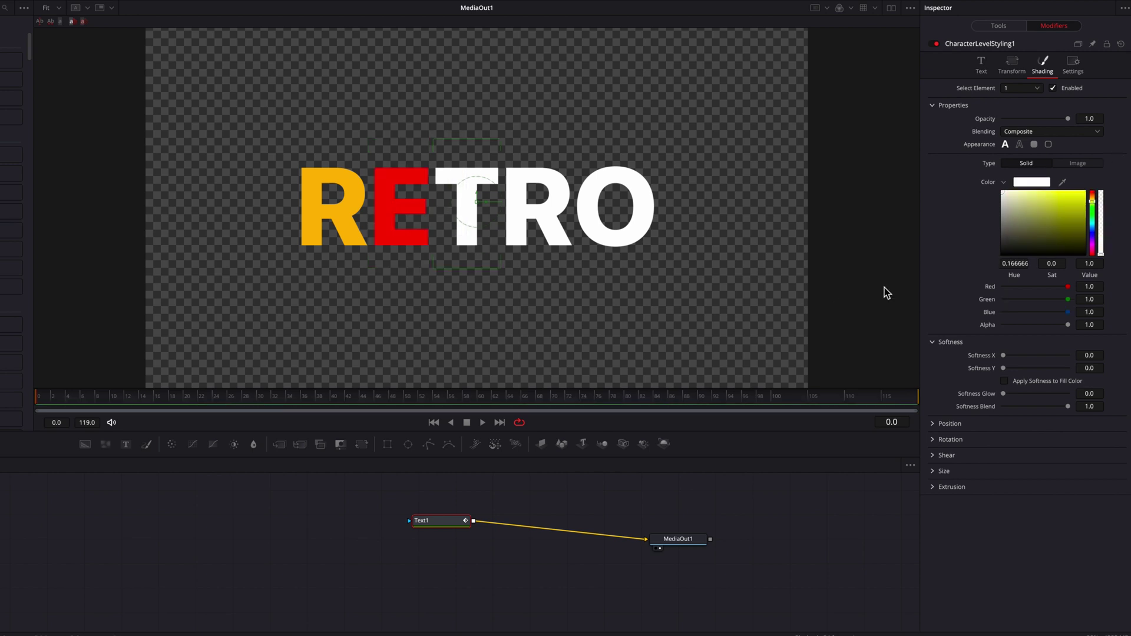
pyautogui.click(1093, 241)
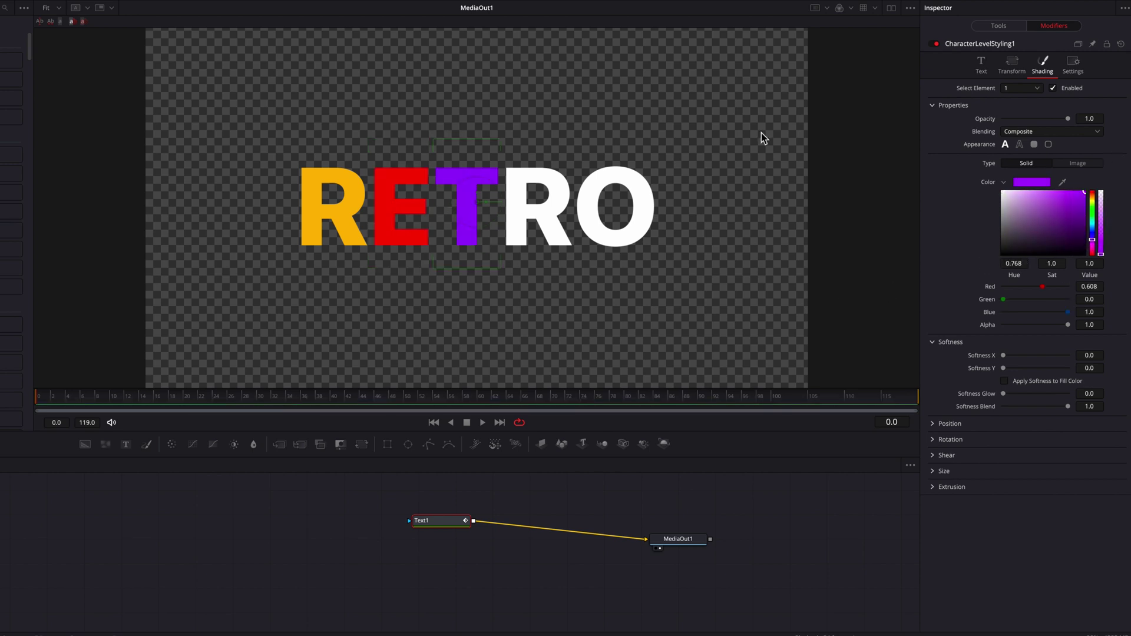
pyautogui.click(1092, 244)
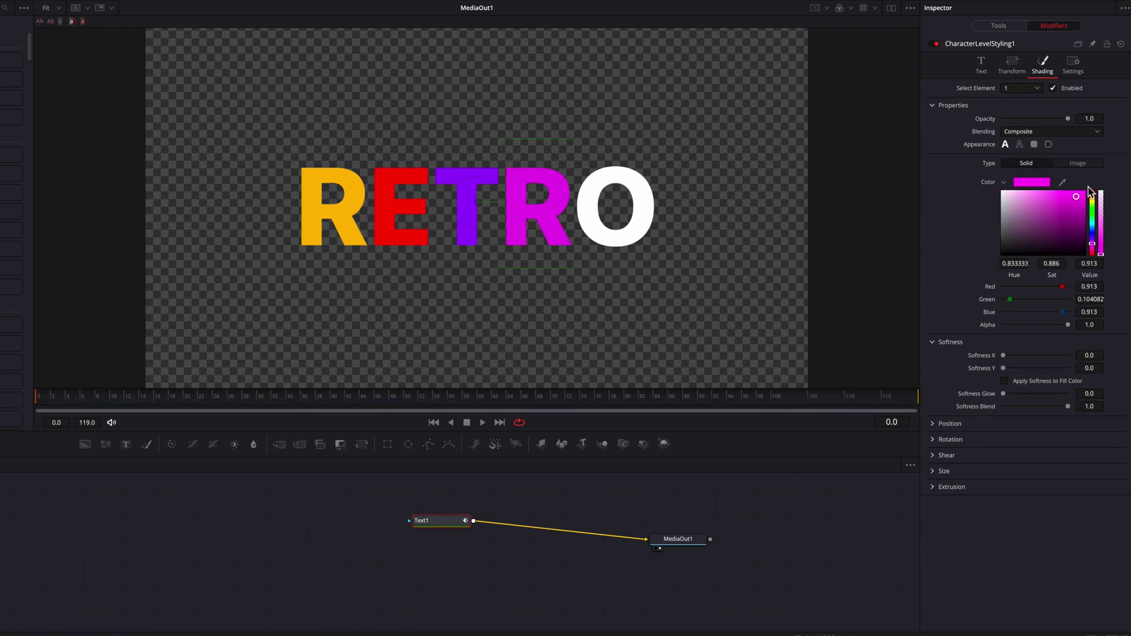
pyautogui.click(621, 167)
pyautogui.click(1091, 228)
pyautogui.click(1083, 192)
# Insert a Duplicate effect node after Text1.
pyautogui.click(446, 527)
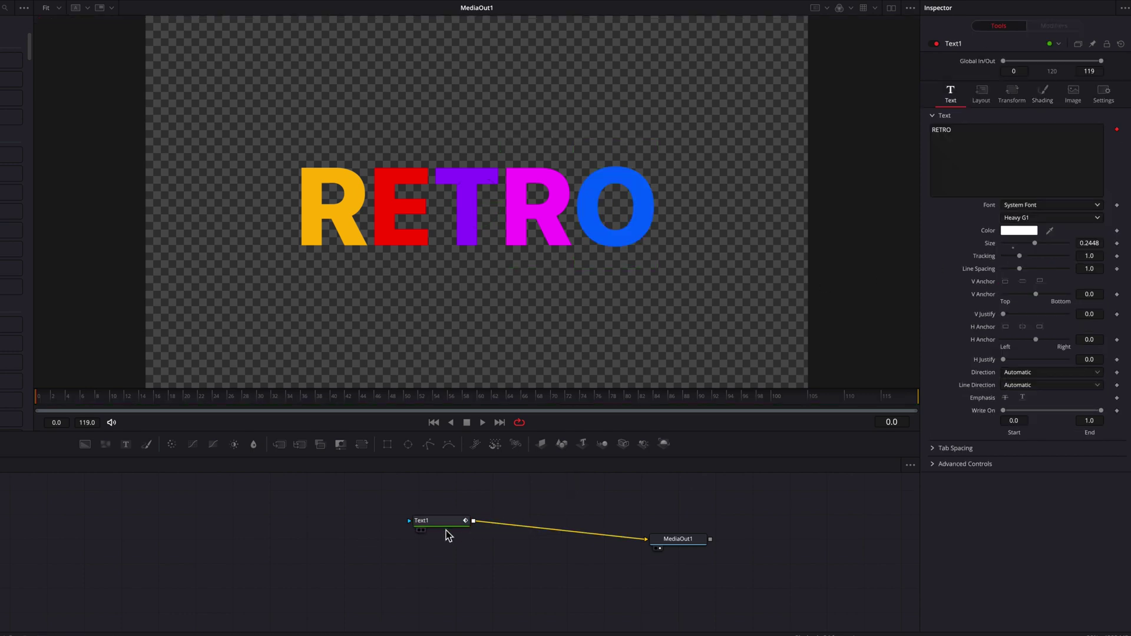
pyautogui.moveTo(446, 528); pyautogui.dragTo(437, 534)
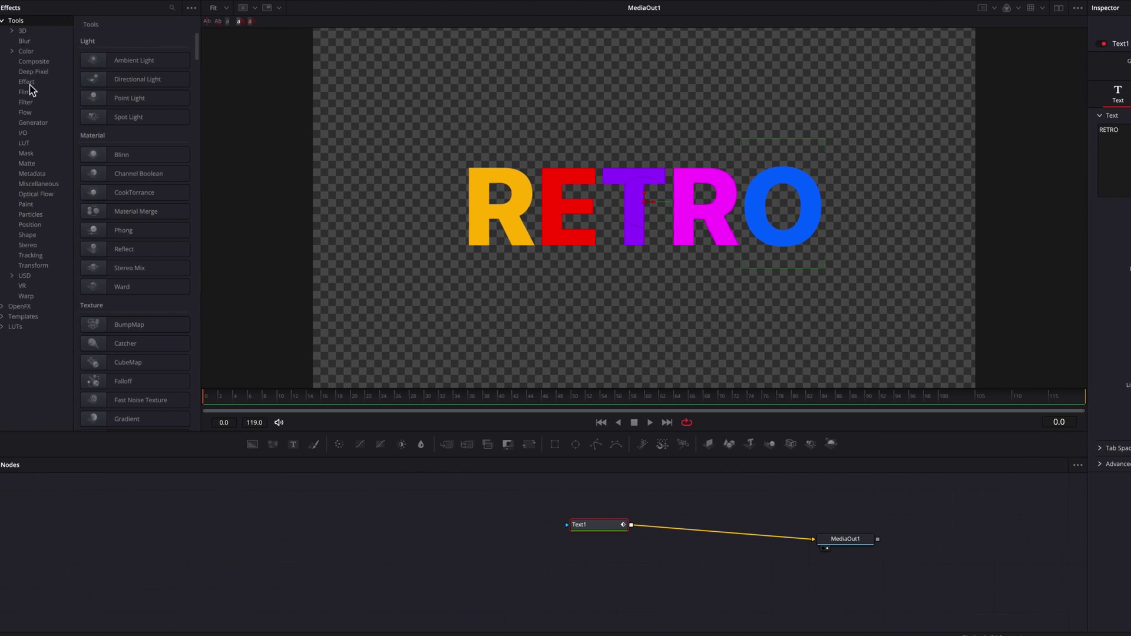
pyautogui.click(28, 83)
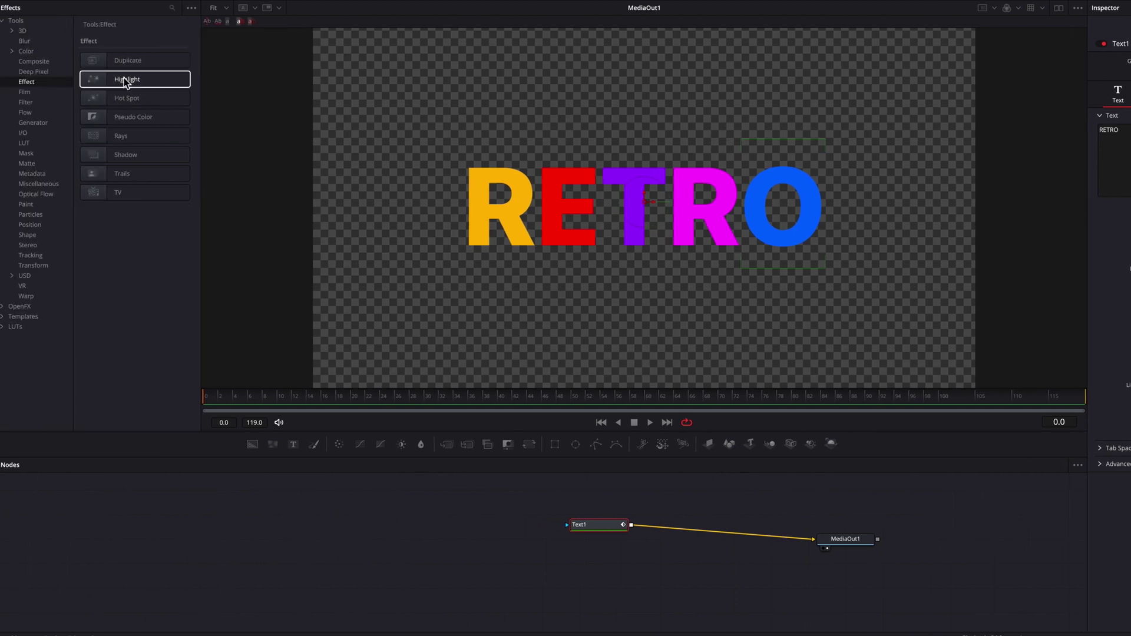
pyautogui.click(156, 63)
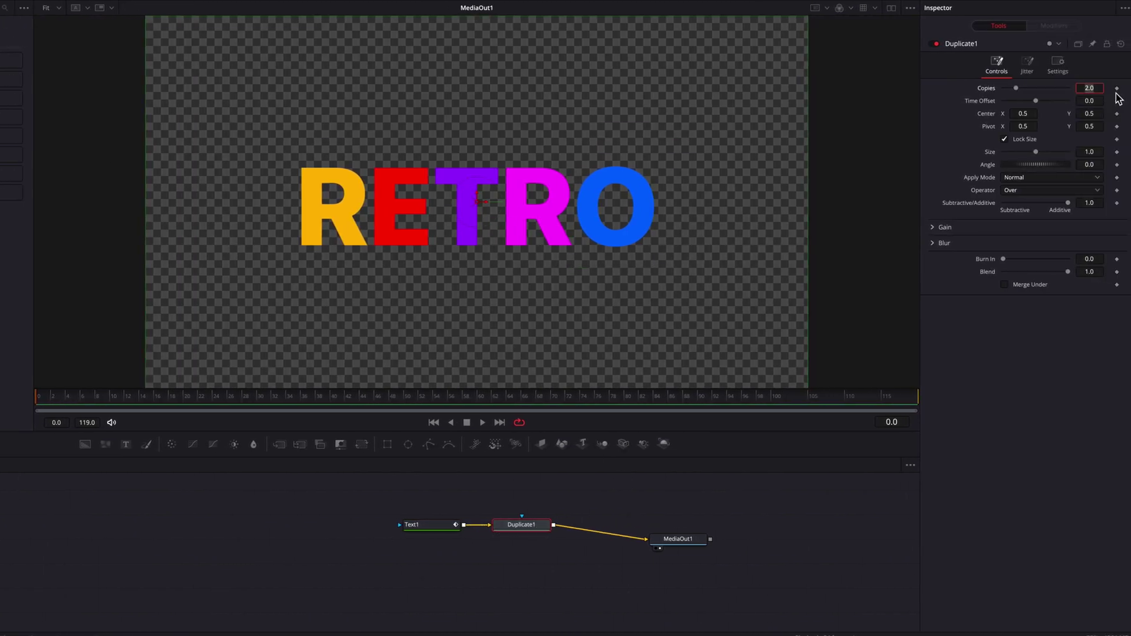
# Give Duplicate1 500 copies, center 0.5005/0.499, with Merge Under enabled.
pyautogui.click(1036, 114)
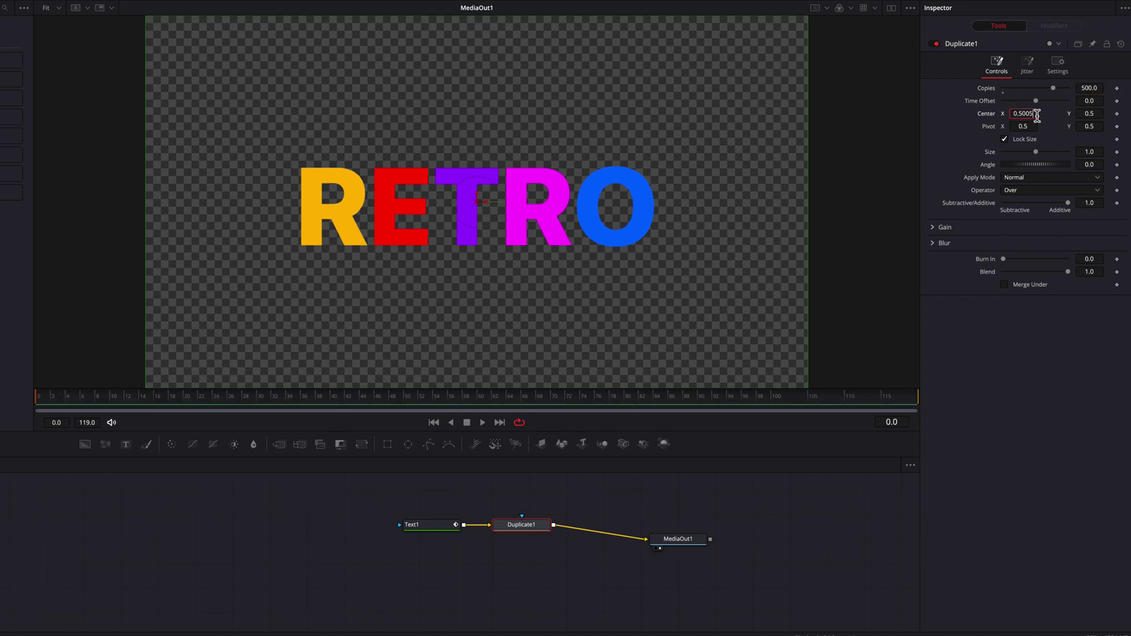
pyautogui.write('0.5005')
pyautogui.press('Tab')
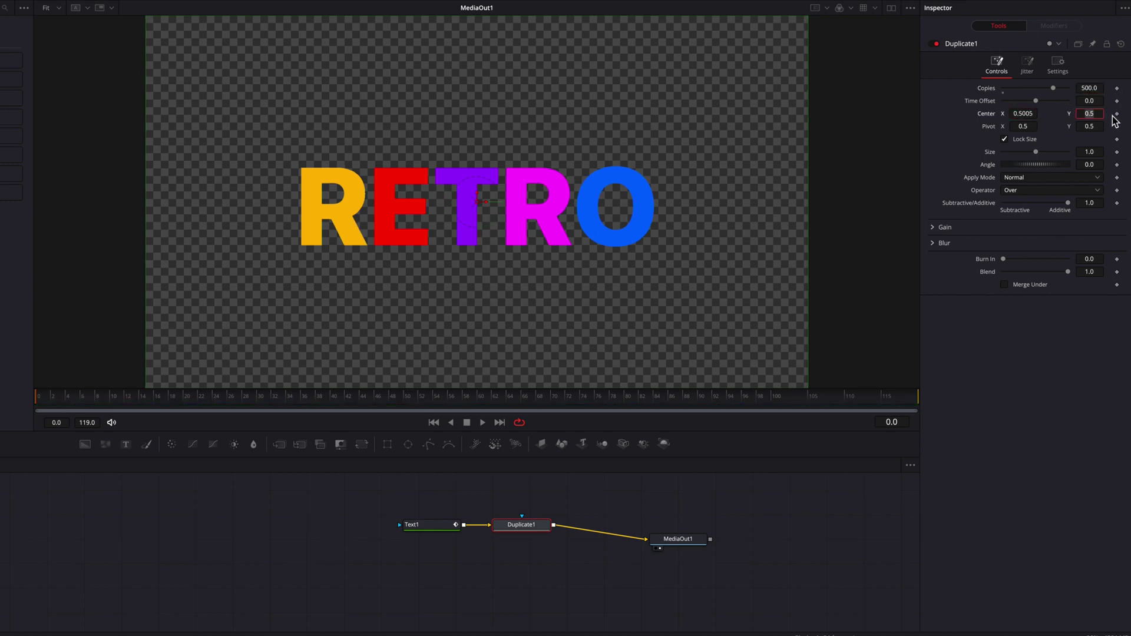
pyautogui.write('0.499')
pyautogui.press('Return')
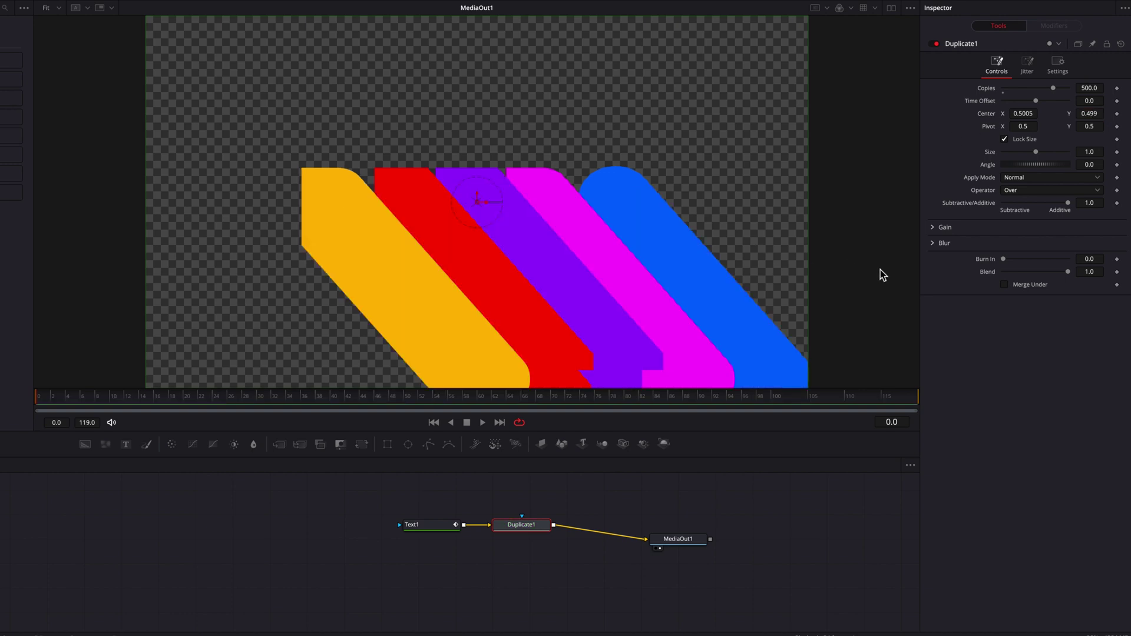
pyautogui.click(1006, 289)
pyautogui.click(1004, 286)
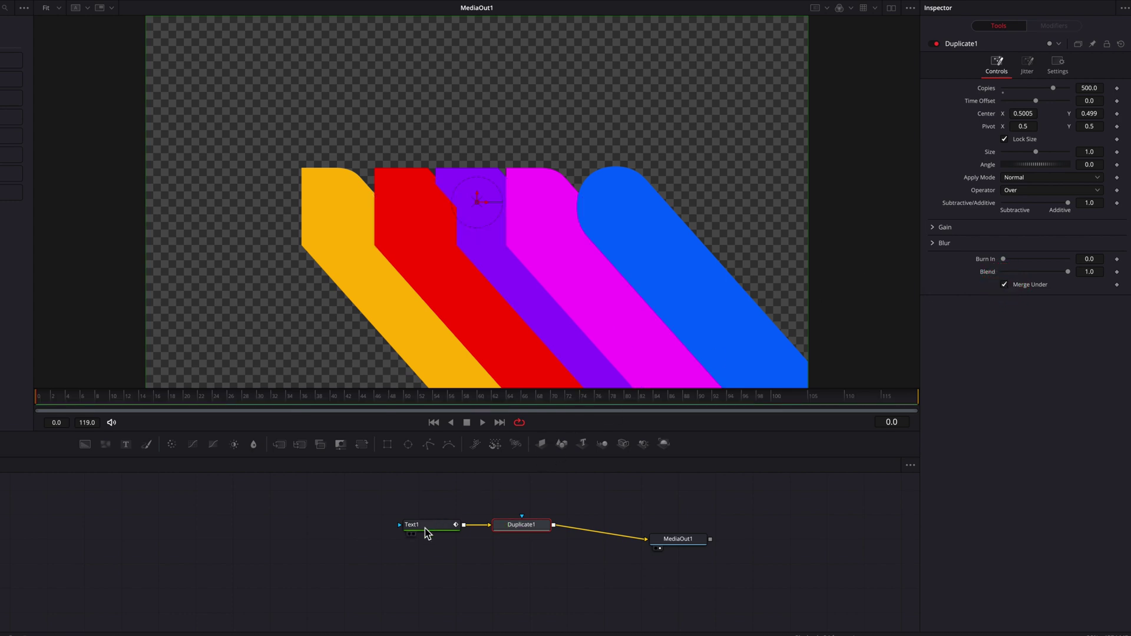
# Paste a copy of Text1 and merge it over Duplicate1 through Merge1.
pyautogui.moveTo(423, 528); pyautogui.dragTo(418, 529)
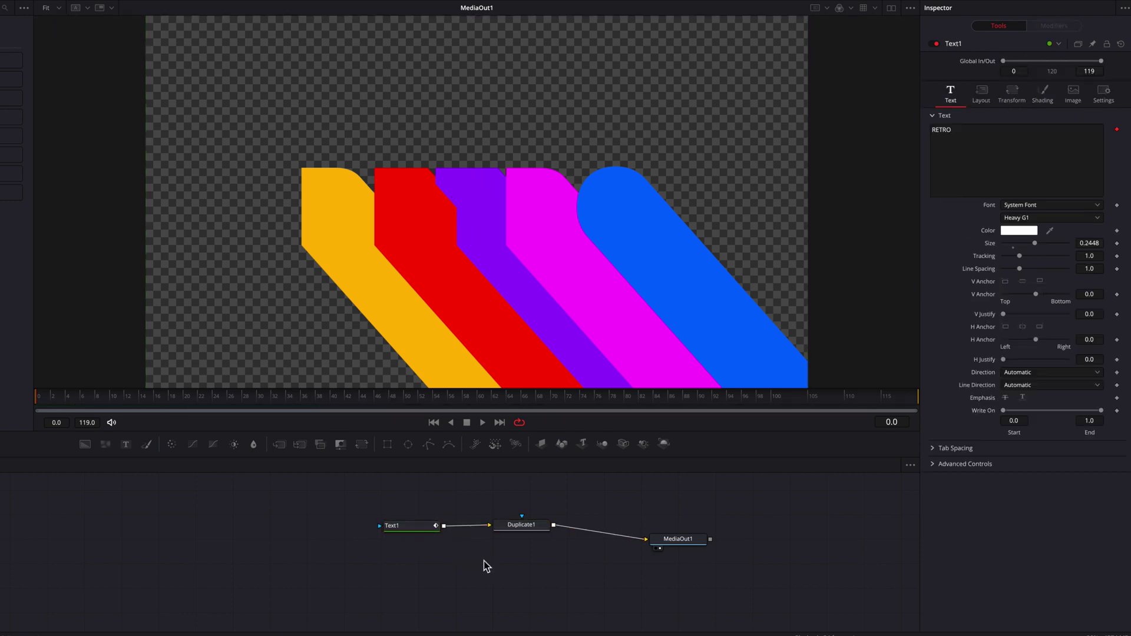
pyautogui.hotkey('ctrl', 'v')
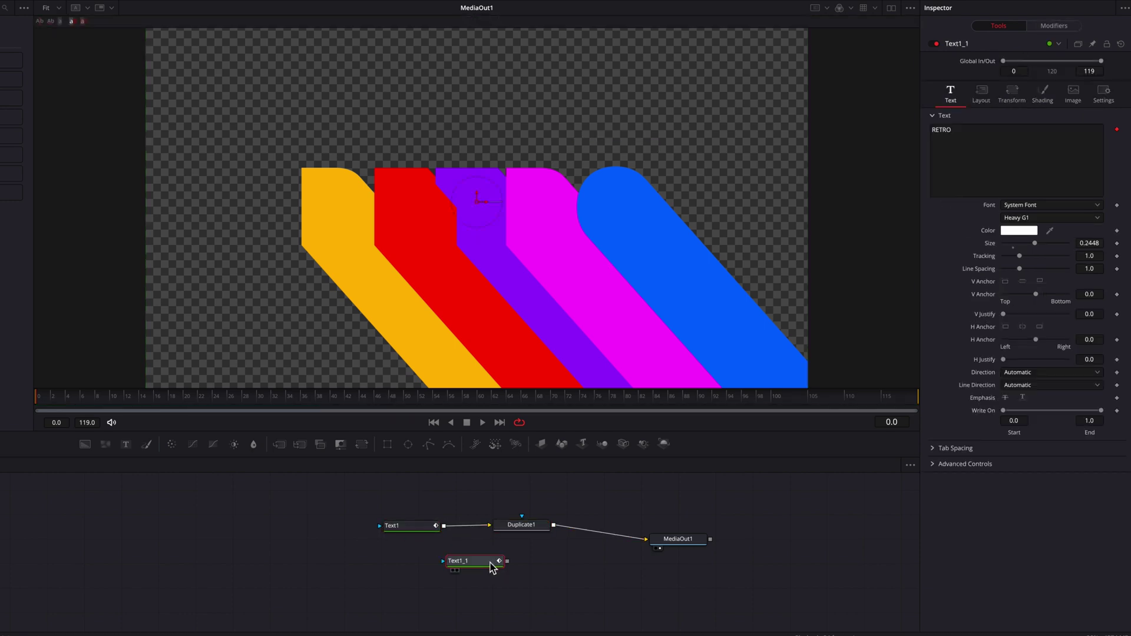
pyautogui.moveTo(523, 568); pyautogui.dragTo(553, 525)
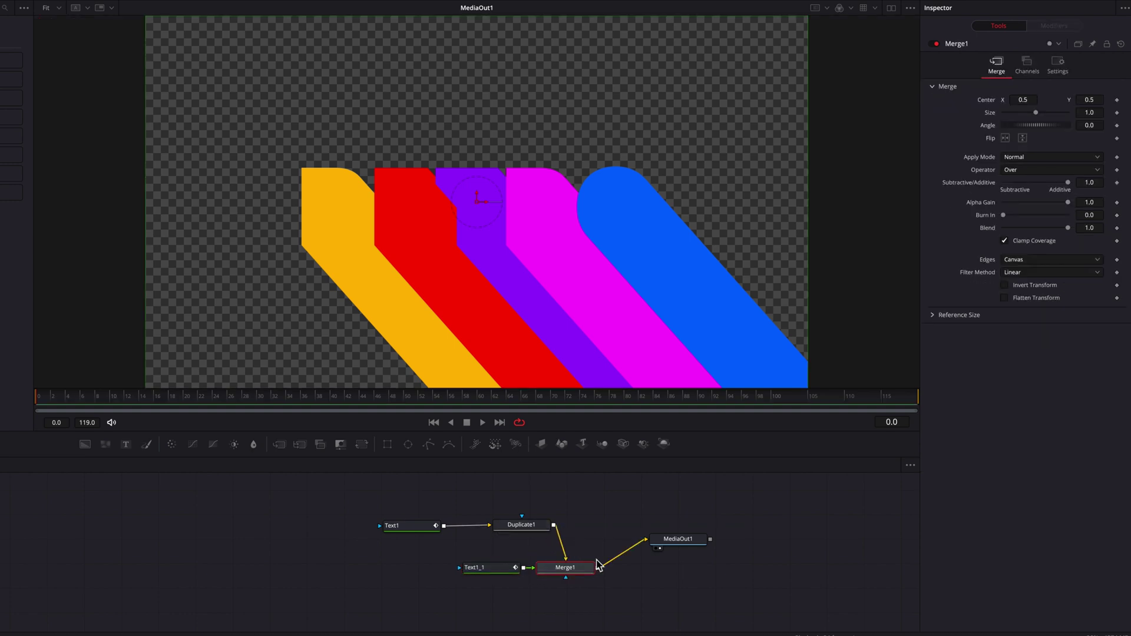
pyautogui.moveTo(590, 574); pyautogui.dragTo(594, 572)
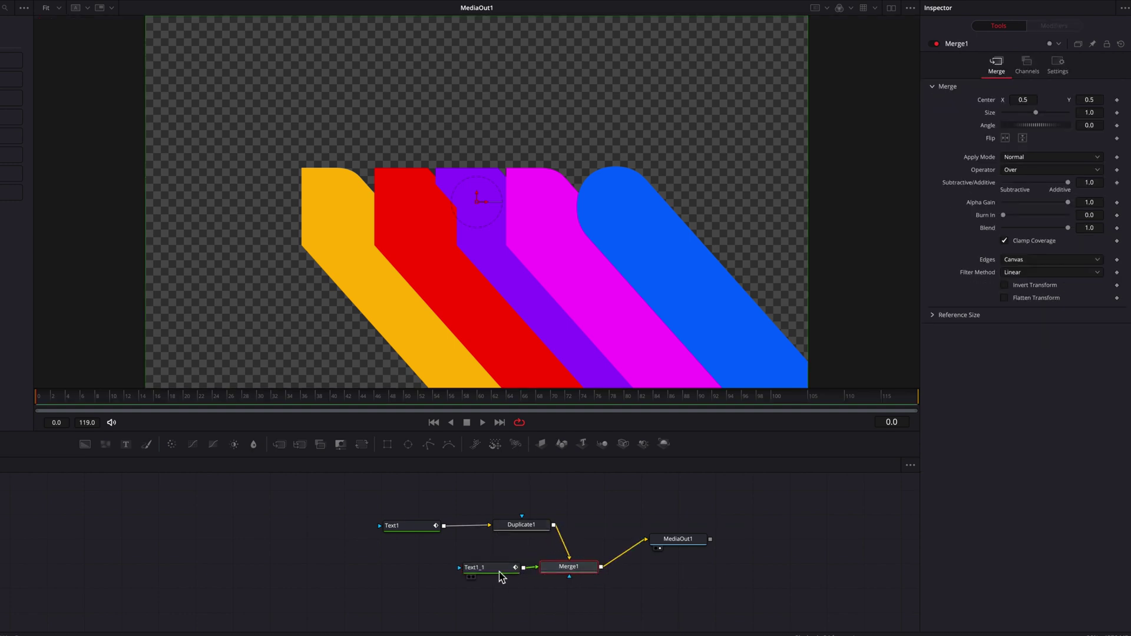
# Clear Text1_1's text keyframe so its RETRO shows white.
pyautogui.moveTo(499, 570); pyautogui.dragTo(486, 570)
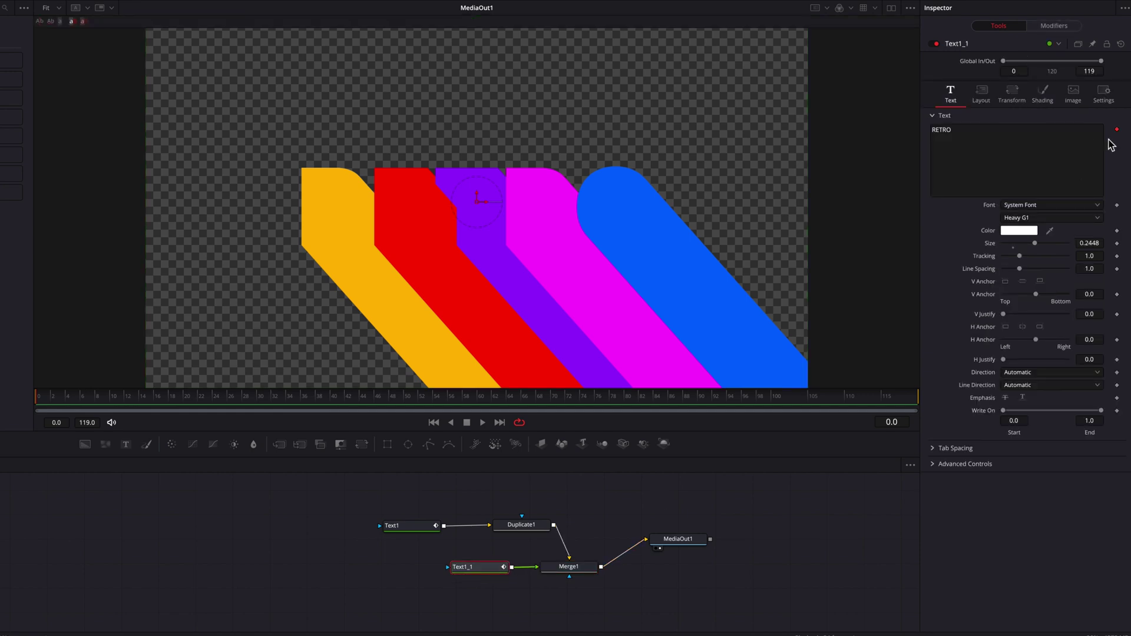
pyautogui.click(1116, 129)
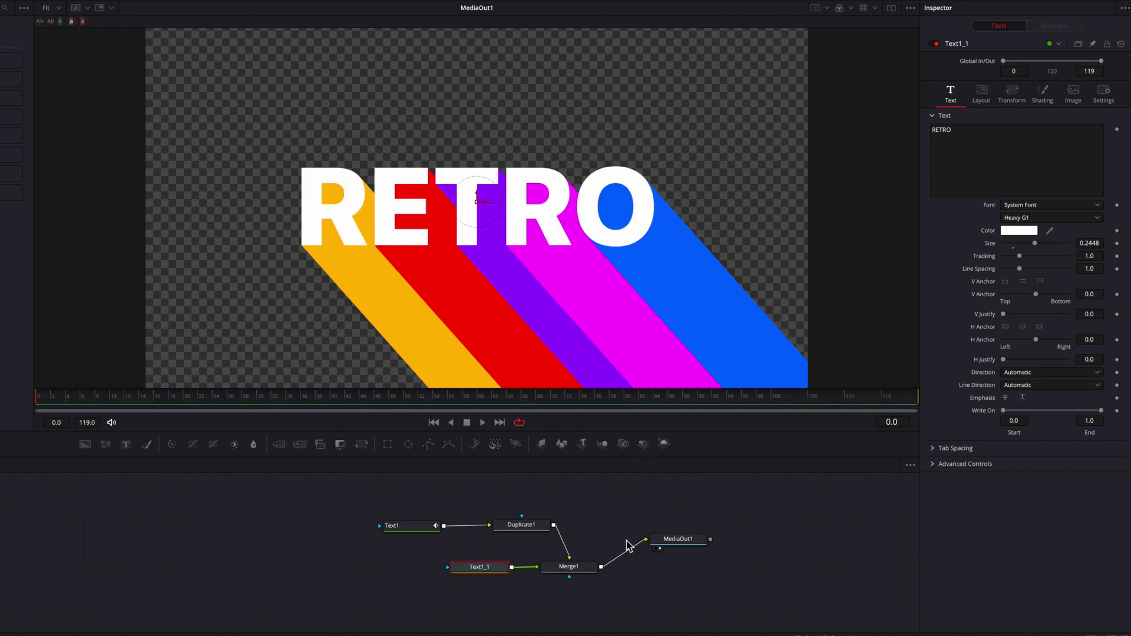
pyautogui.moveTo(491, 570); pyautogui.dragTo(434, 572)
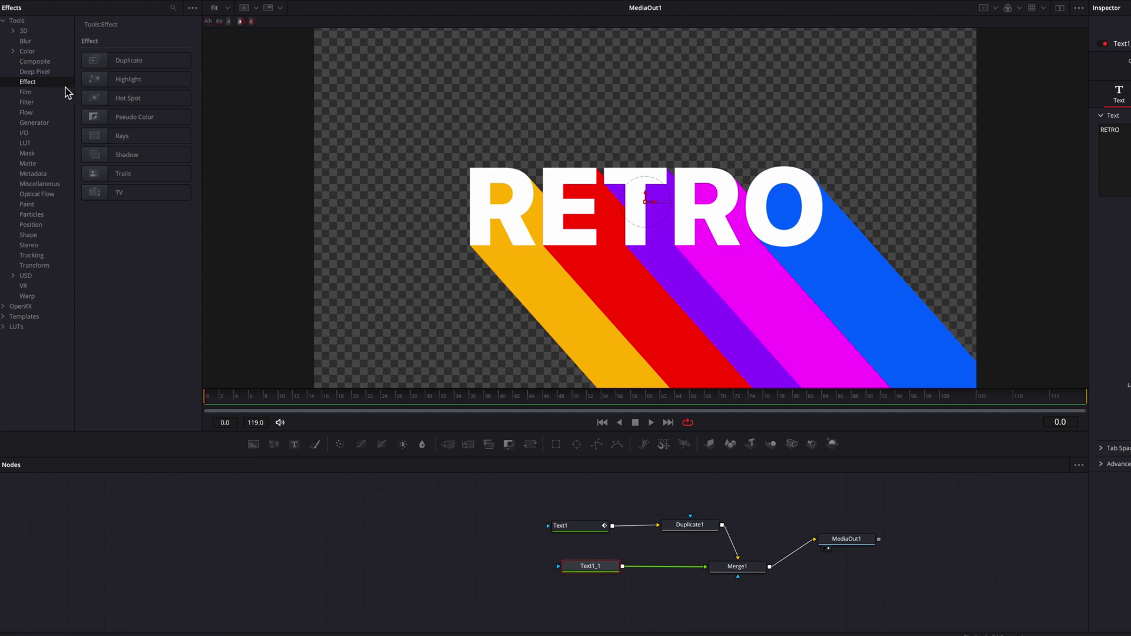
# Add a Shadow after Text1_1 with Y offset 0.4995 and softness 0.008.
pyautogui.click(156, 155)
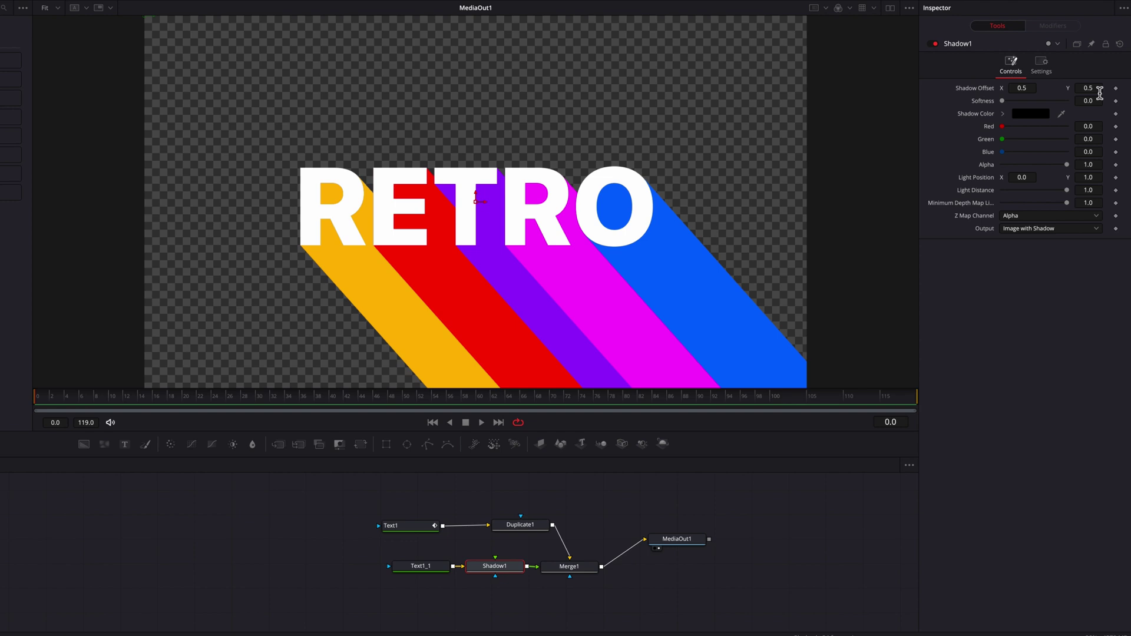
pyautogui.click(1098, 89)
pyautogui.press('Tab')
pyautogui.write('0.008')
pyautogui.press('Return')
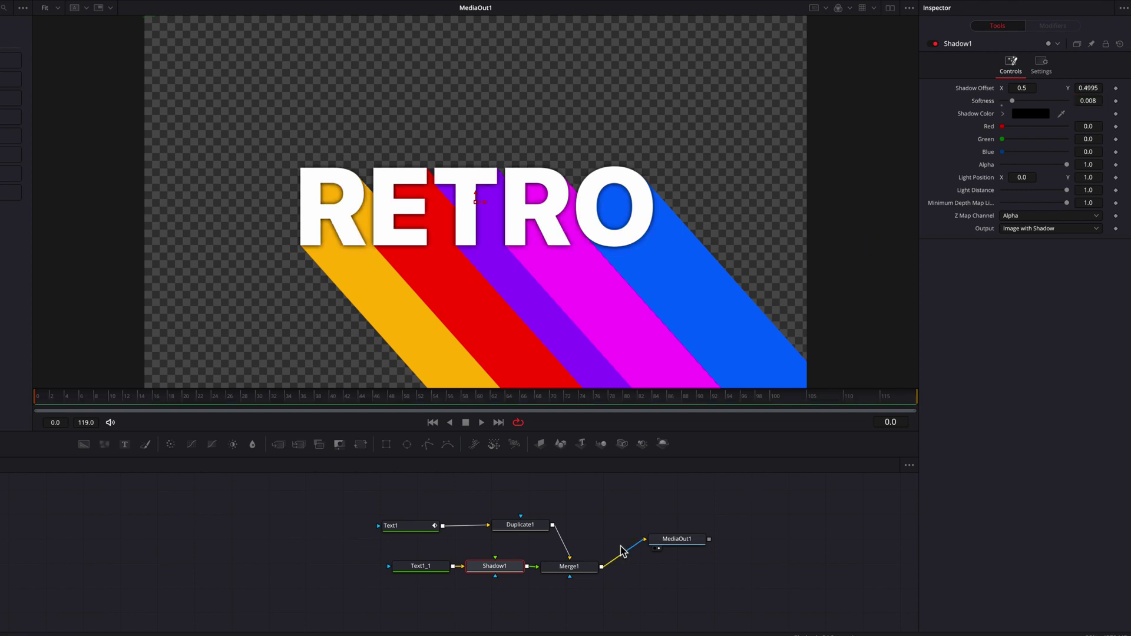
pyautogui.moveTo(407, 554)
pyautogui.mouseDown()
pyautogui.moveTo(512, 580)
pyautogui.moveTo(420, 567)
pyautogui.mouseUp()
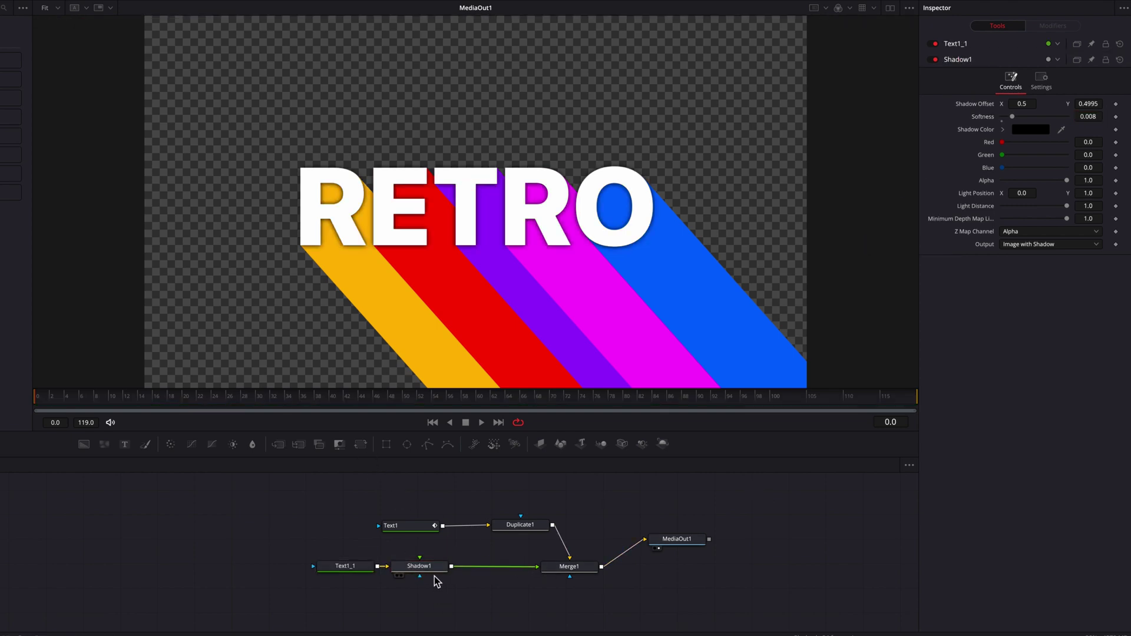
# Insert a Transform node after Shadow1 with its pivot at 0.762, 0.399.
pyautogui.click(434, 569)
pyautogui.click(362, 444)
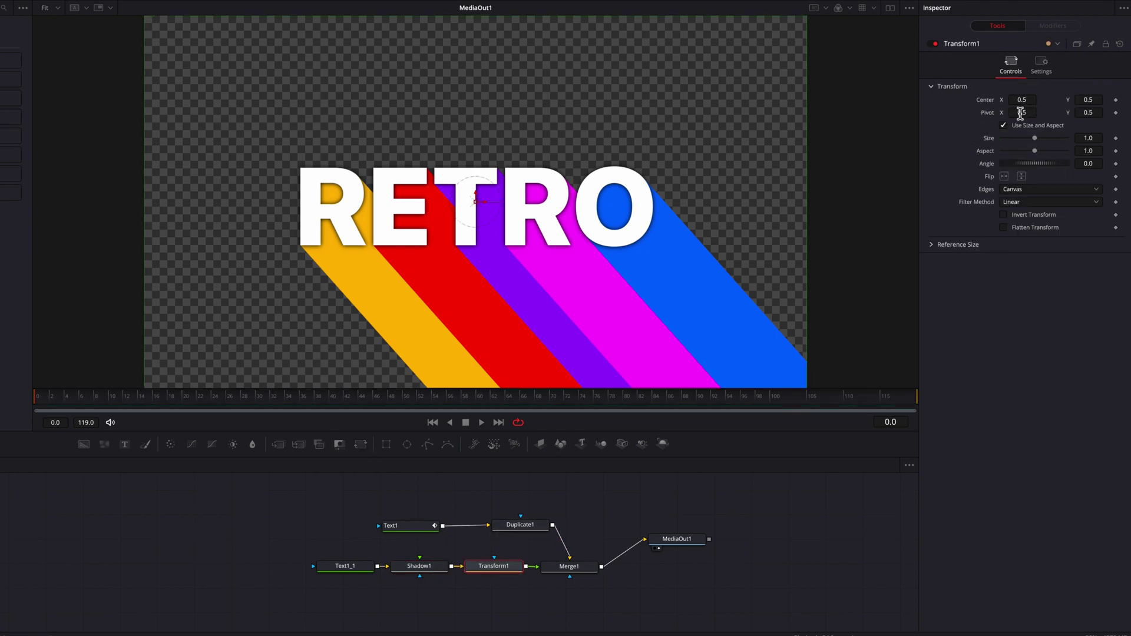
pyautogui.moveTo(1020, 114); pyautogui.dragTo(1083, 113)
pyautogui.moveTo(1030, 113); pyautogui.dragTo(1029, 113)
# Keyframe Transform Size 0 at frame 0 and 1.0 at frame 16.
pyautogui.moveTo(1087, 138); pyautogui.dragTo(1083, 291)
pyautogui.click(1115, 138)
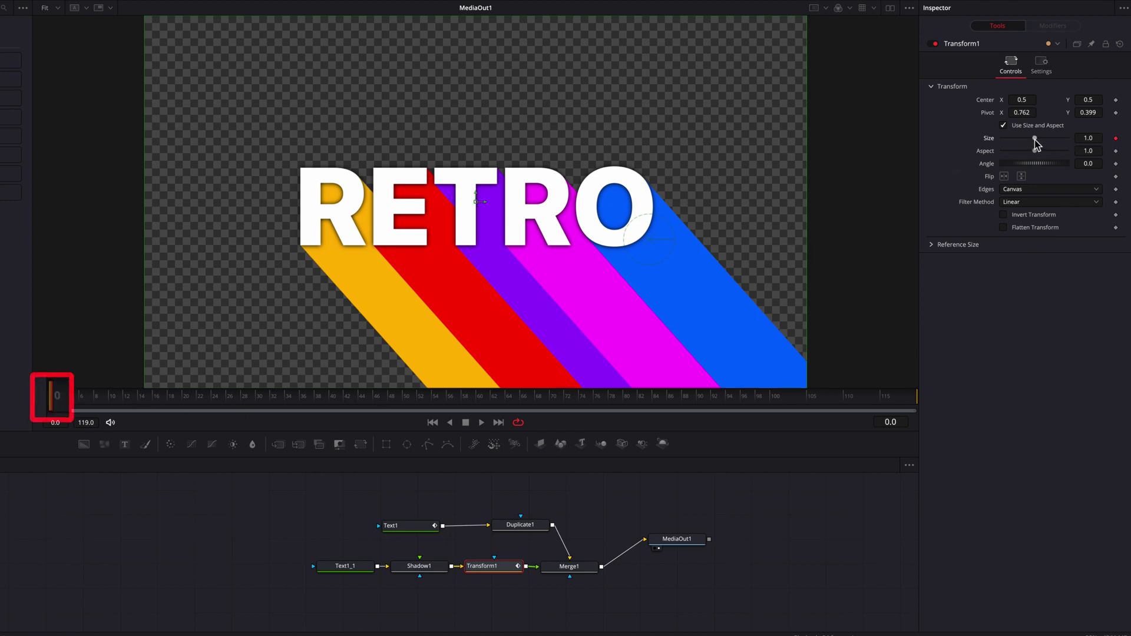
pyautogui.moveTo(1035, 140); pyautogui.dragTo(947, 144)
pyautogui.click(87, 401)
pyautogui.moveTo(87, 400); pyautogui.dragTo(159, 401)
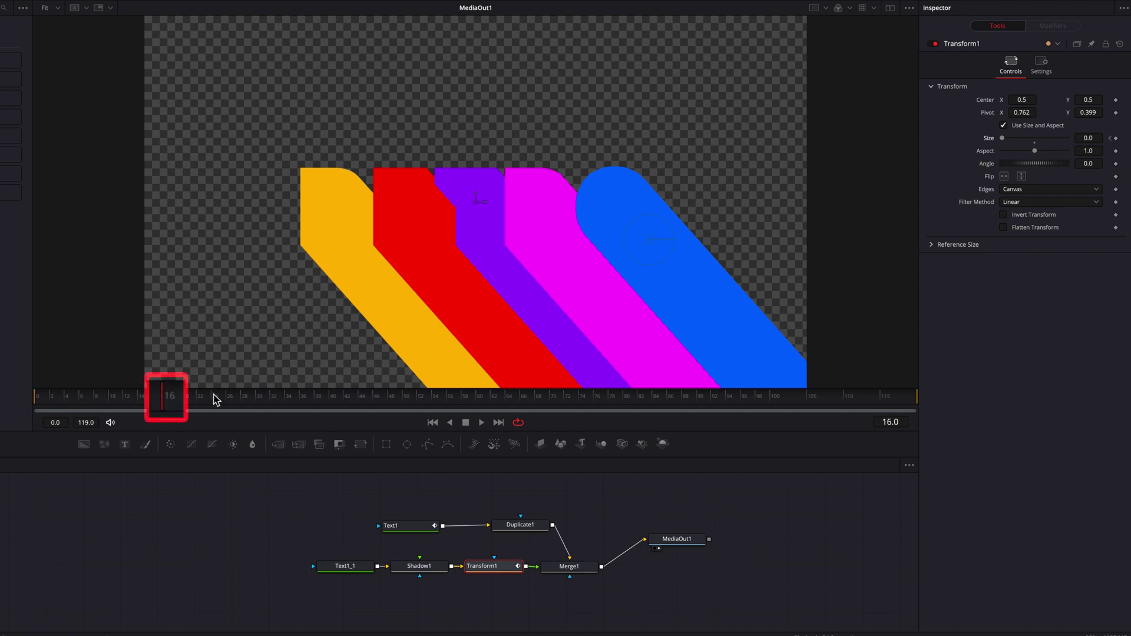
pyautogui.click(1035, 142)
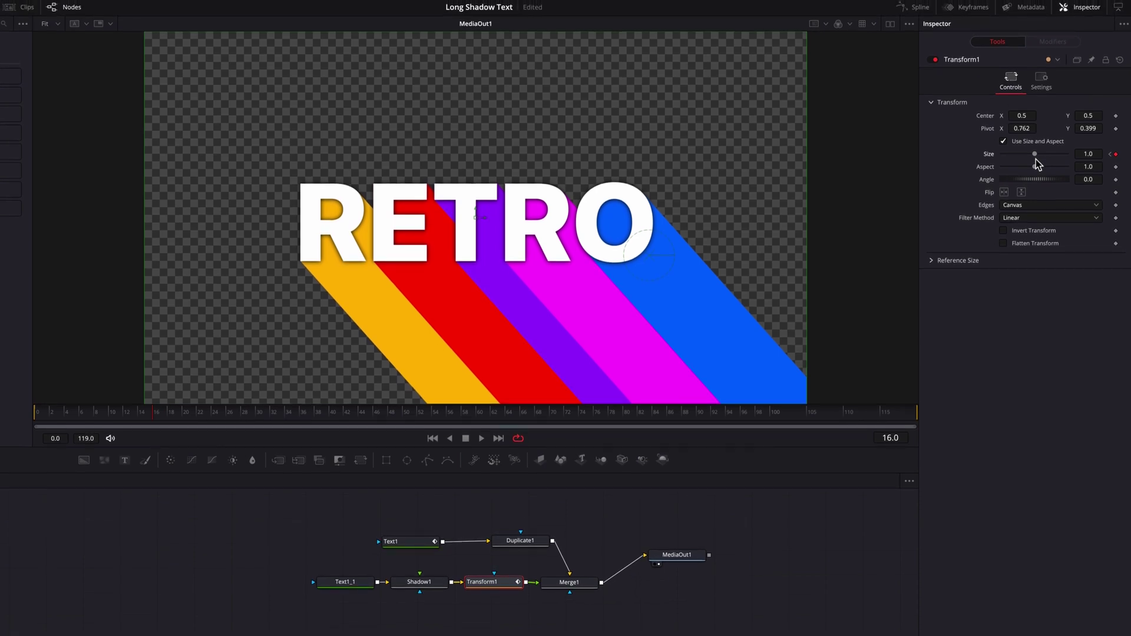
# Smooth both Size keyframes in the Spline editor and lengthen the first ease-out.
pyautogui.click(922, 11)
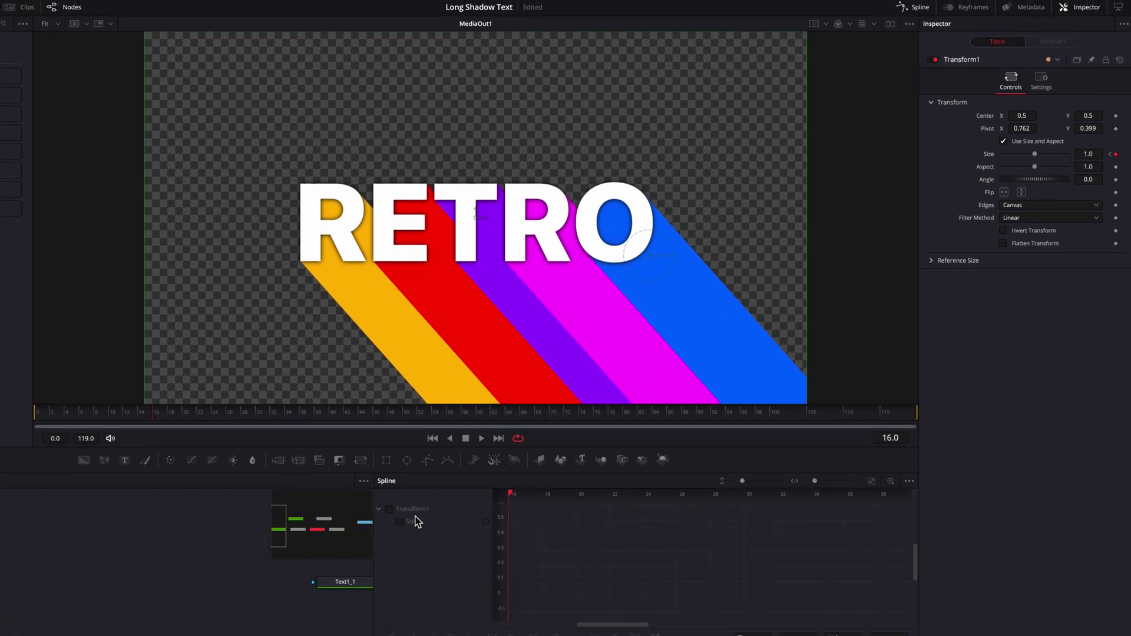
pyautogui.click(398, 524)
pyautogui.moveTo(521, 506); pyautogui.dragTo(837, 615)
pyautogui.press('s')
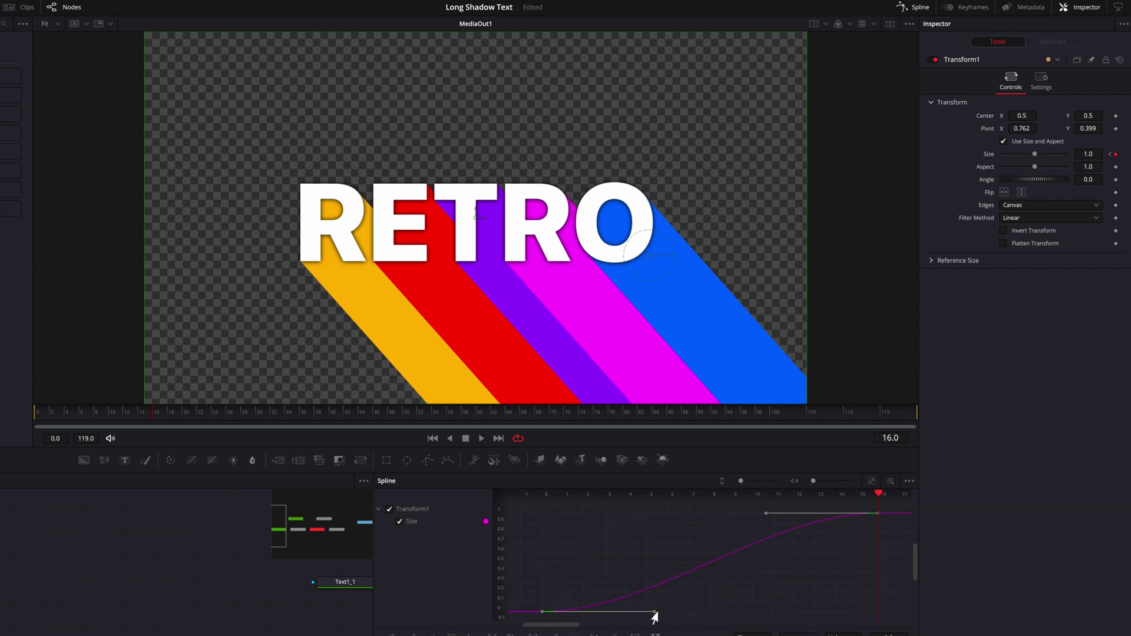
pyautogui.moveTo(654, 613); pyautogui.dragTo(878, 606)
# Raise the Size curve to overshoot about 1.14 near frame 14, previewing the pop-in.
pyautogui.moveTo(833, 575); pyautogui.dragTo(801, 608)
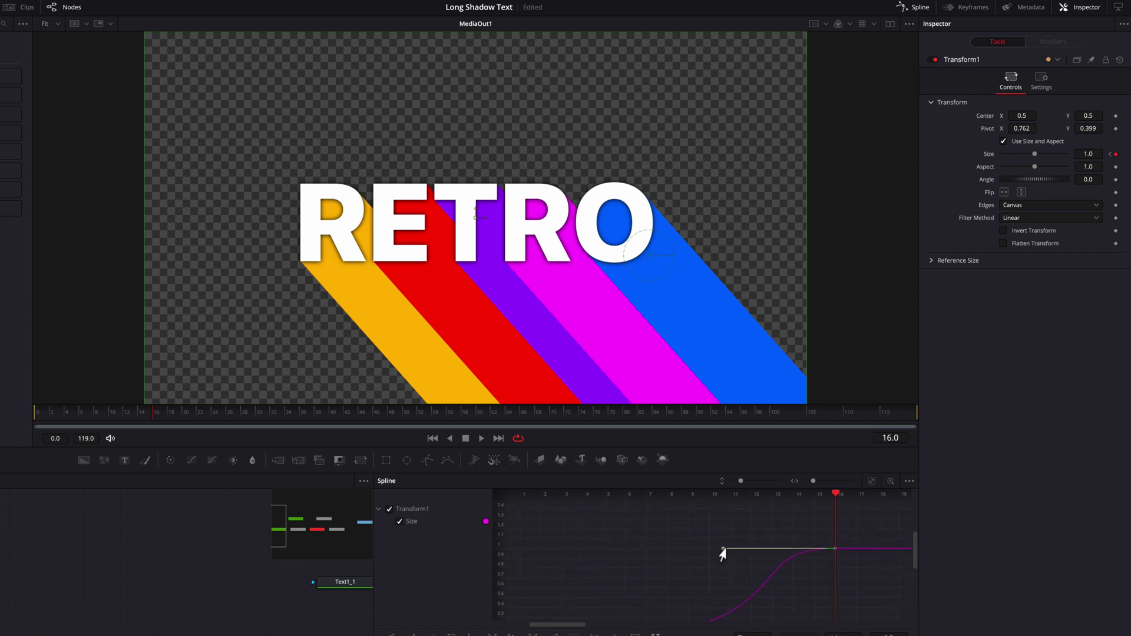
pyautogui.moveTo(722, 551); pyautogui.dragTo(722, 518)
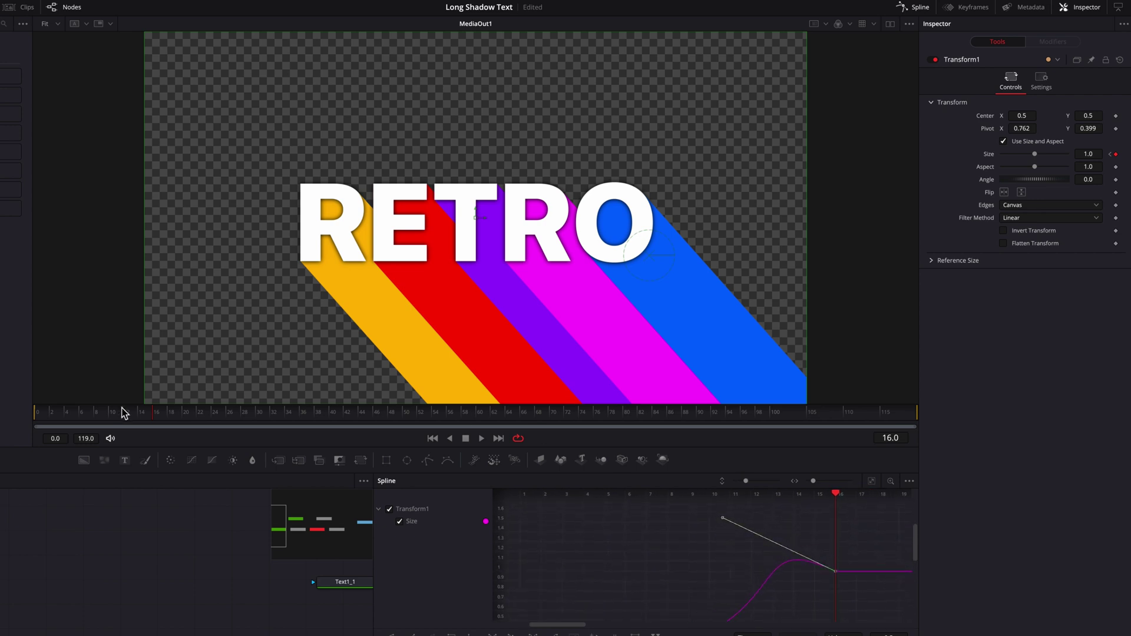
pyautogui.moveTo(124, 412)
pyautogui.mouseDown()
pyautogui.moveTo(93, 419)
pyautogui.moveTo(155, 416)
pyautogui.moveTo(138, 416)
pyautogui.mouseUp()
pyautogui.moveTo(699, 535); pyautogui.dragTo(790, 543)
pyautogui.moveTo(607, 527); pyautogui.dragTo(607, 521)
pyautogui.moveTo(138, 416)
pyautogui.mouseDown()
pyautogui.moveTo(41, 413)
pyautogui.moveTo(156, 419)
pyautogui.mouseUp()
# Keyframe Duplicate1's Center, setting it to 0.5, 0.5 at frame 16.
pyautogui.click(913, 9)
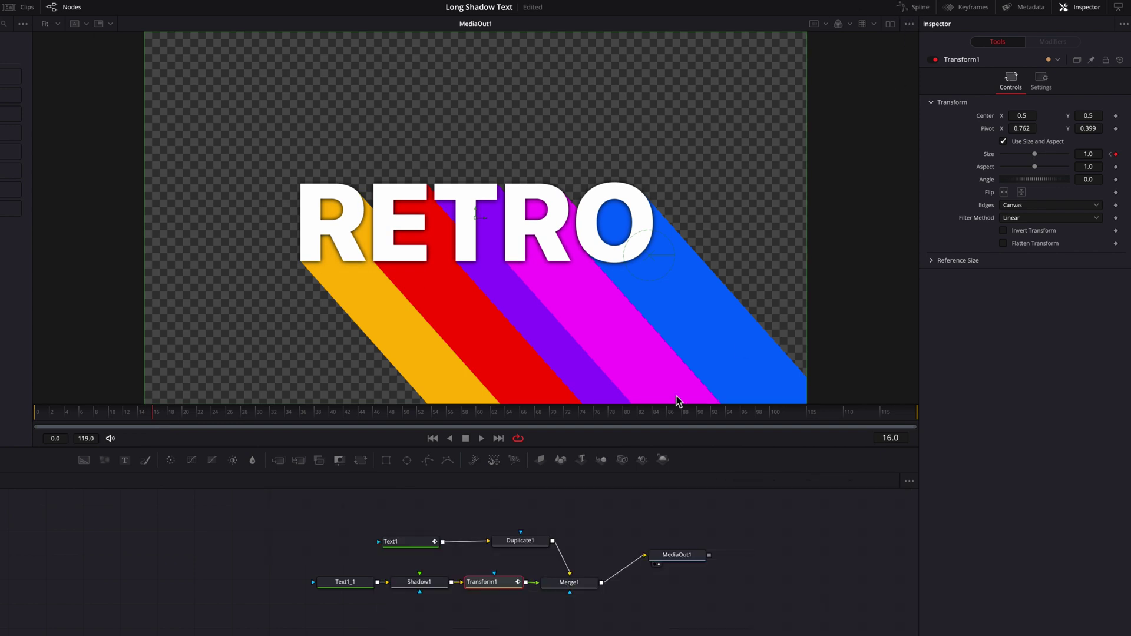
pyautogui.moveTo(406, 541); pyautogui.dragTo(403, 538)
pyautogui.moveTo(520, 540); pyautogui.dragTo(516, 540)
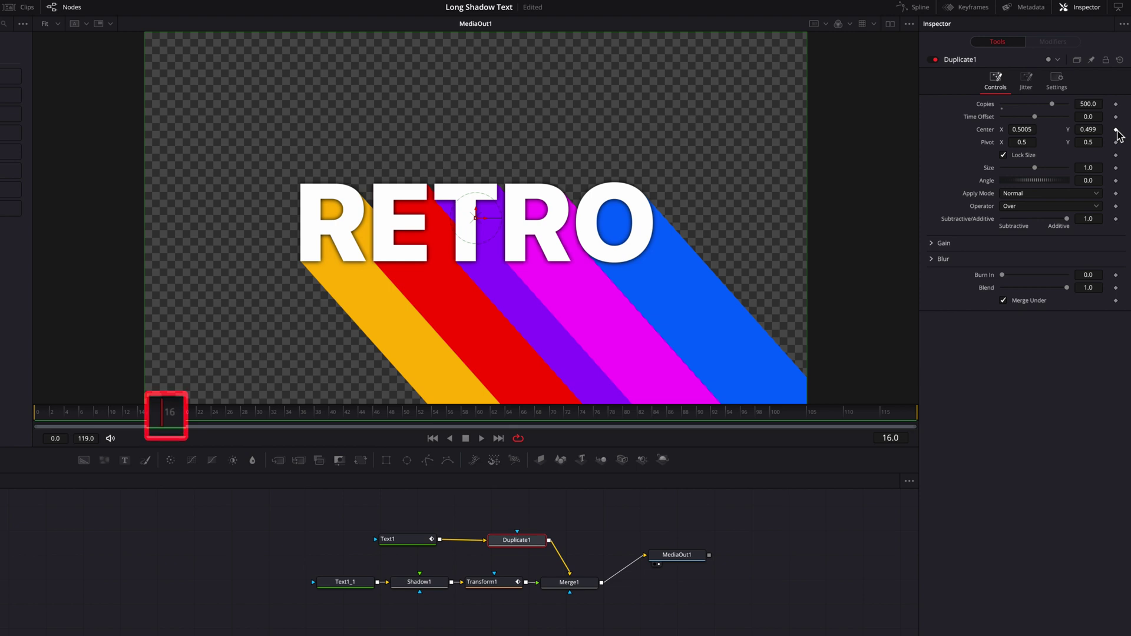
pyautogui.click(1115, 129)
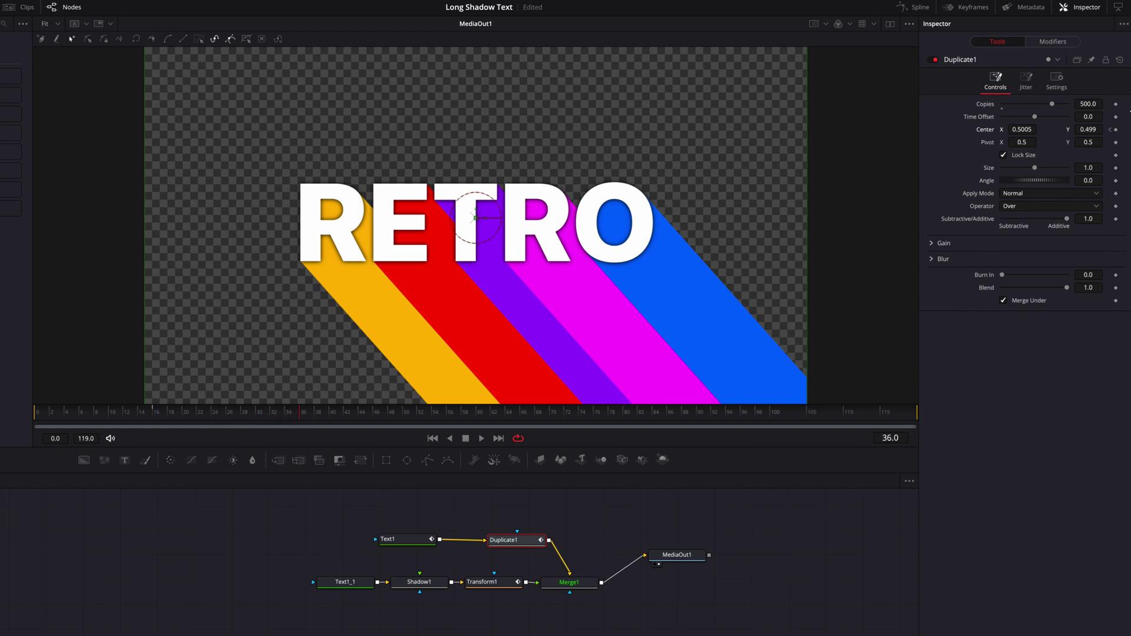
pyautogui.click(1110, 130)
pyautogui.write('0.5')
pyautogui.press('Tab')
pyautogui.write('0.5')
pyautogui.press('Return')
# Smooth both Displacement keyframes into an eased curve.
pyautogui.click(926, 10)
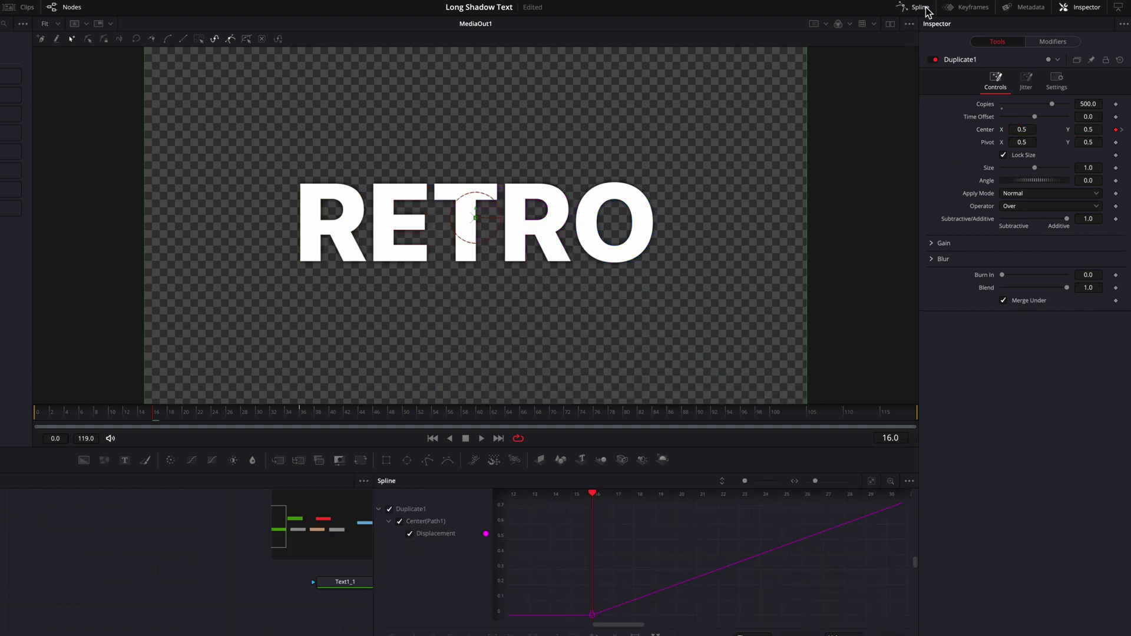
pyautogui.hotkey('ctrl', 'a')
pyautogui.press('s')
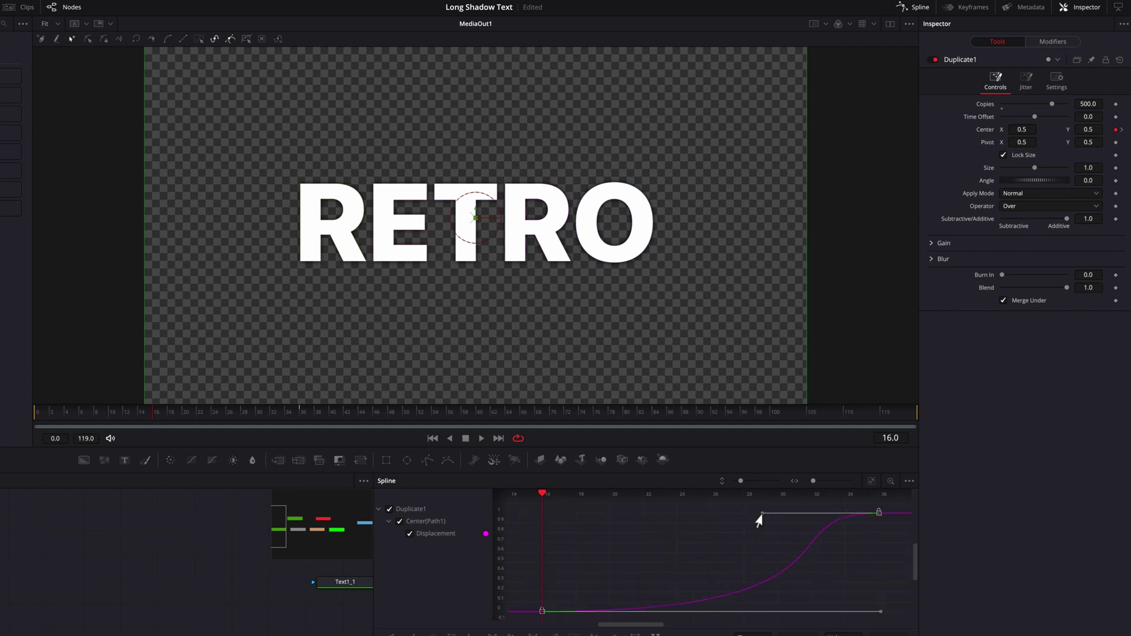
pyautogui.click(920, 9)
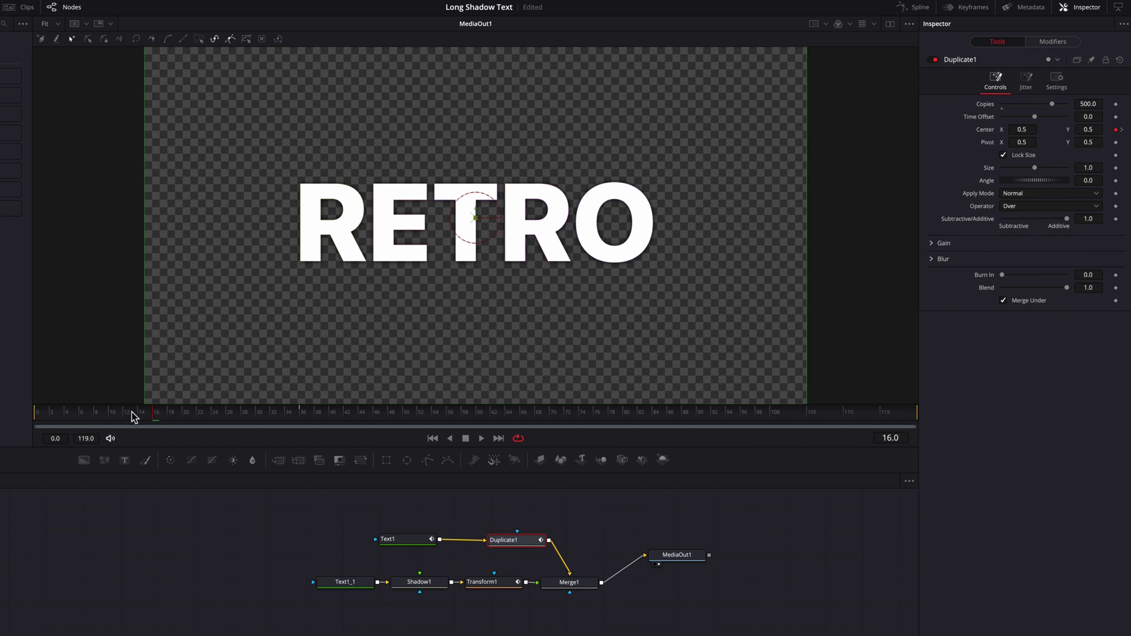
# Keyframe Text1's fill opacity at 1.0 on frame 16 and 0 on frame 15.
pyautogui.moveTo(132, 412); pyautogui.dragTo(41, 426)
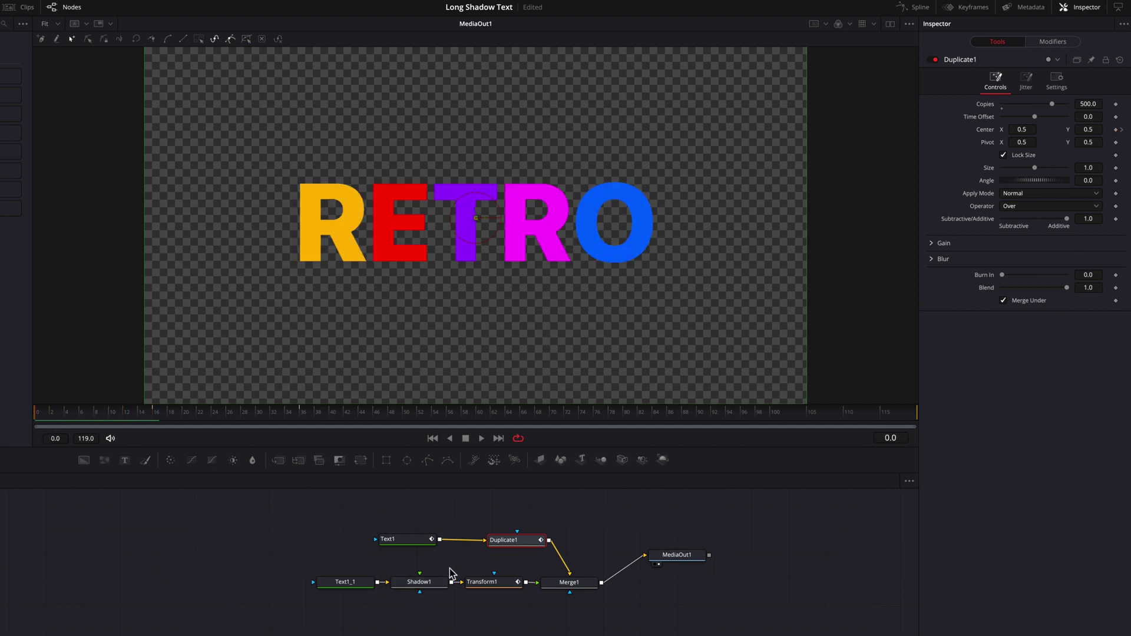
pyautogui.click(151, 412)
pyautogui.click(154, 413)
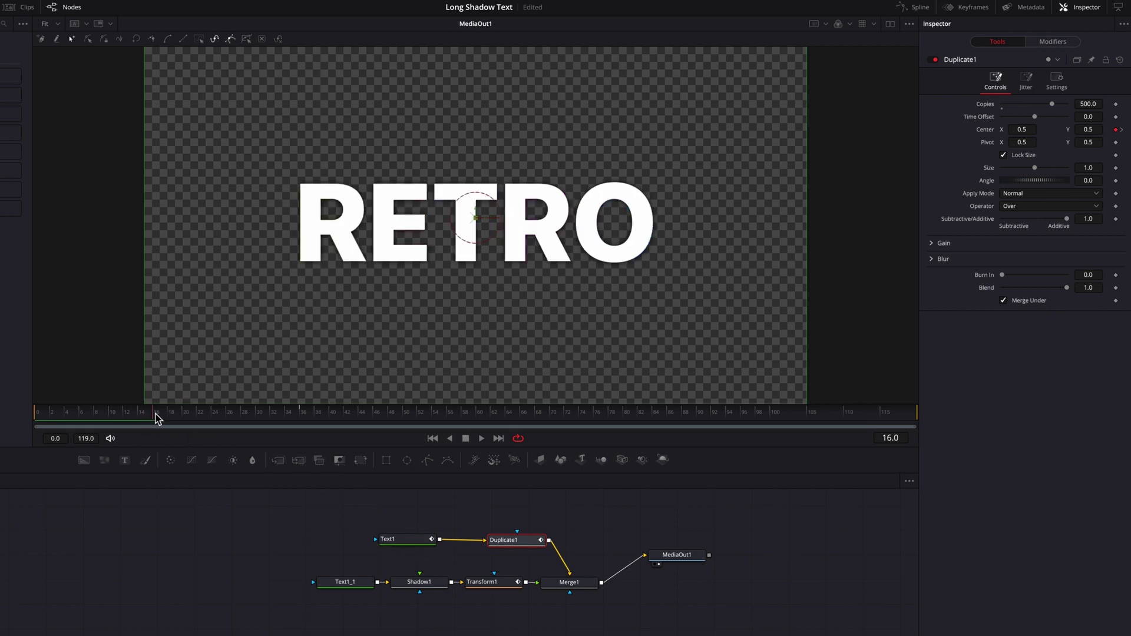
pyautogui.click(415, 546)
pyautogui.click(1041, 110)
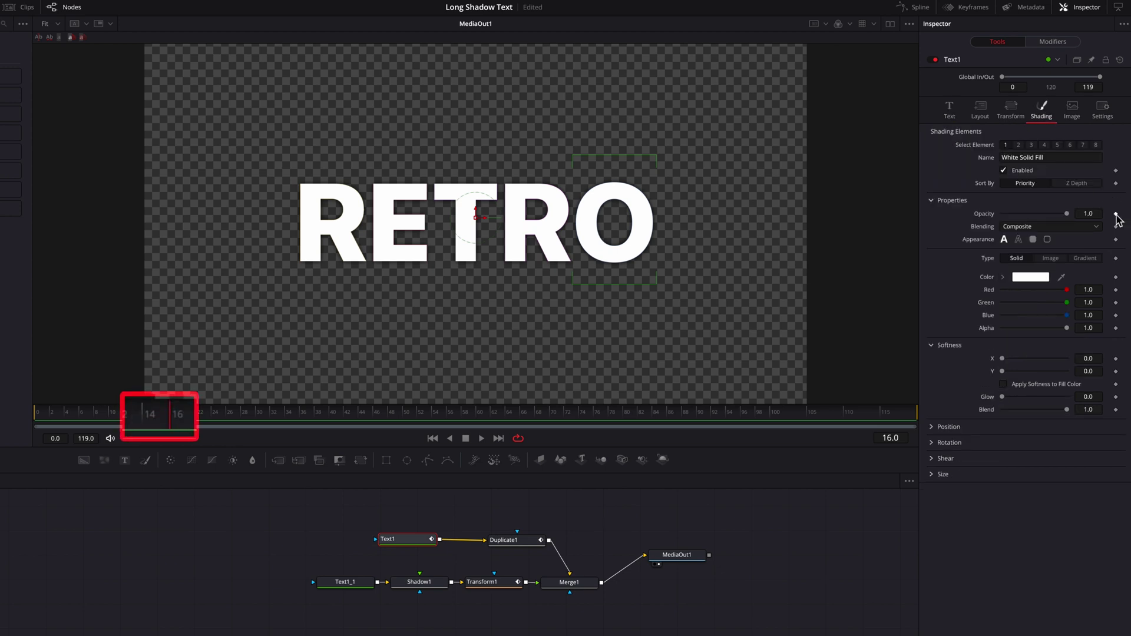
pyautogui.click(1116, 214)
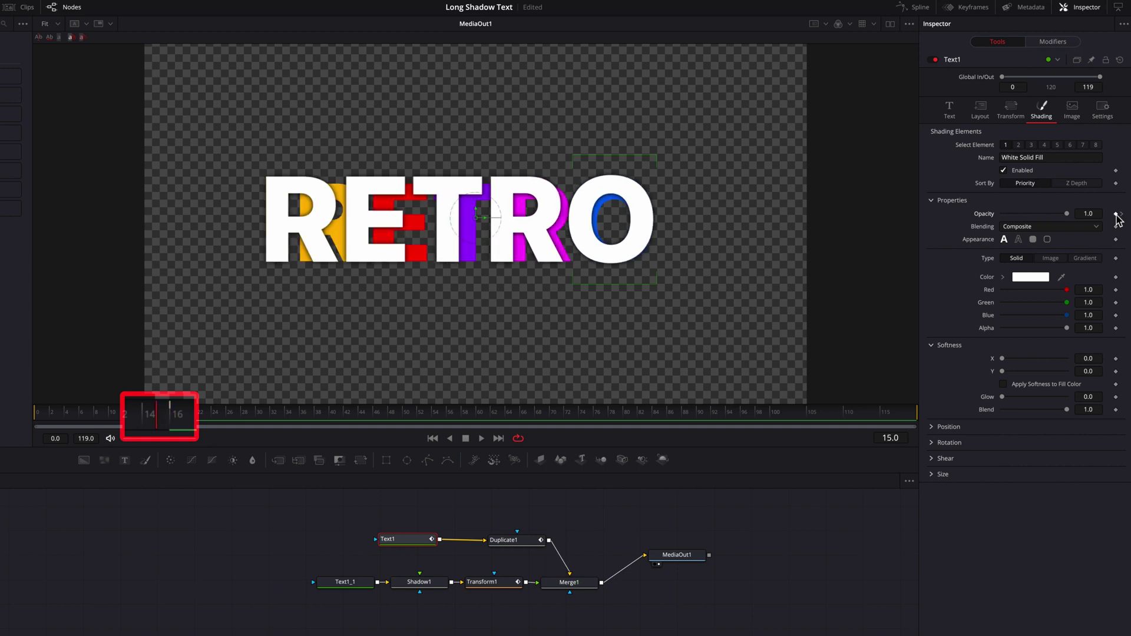
pyautogui.moveTo(1067, 215); pyautogui.dragTo(913, 230)
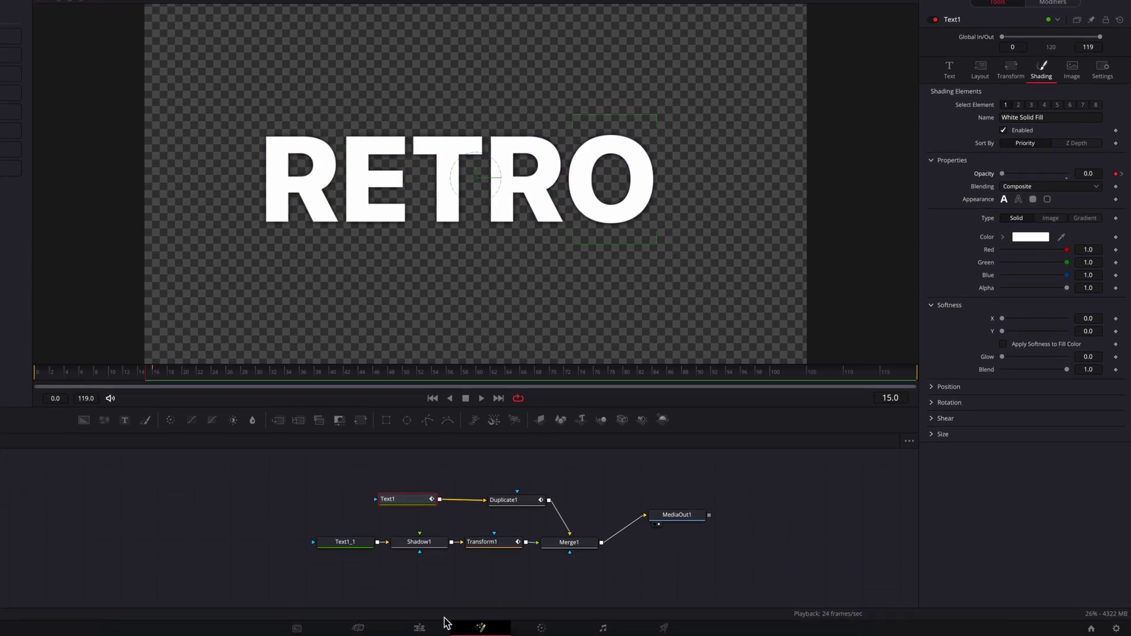
# On the Edit page, play the Fusion Composition on Timeline 1 from the start twice to watch the RETRO long-shadow animation.
pyautogui.click(419, 628)
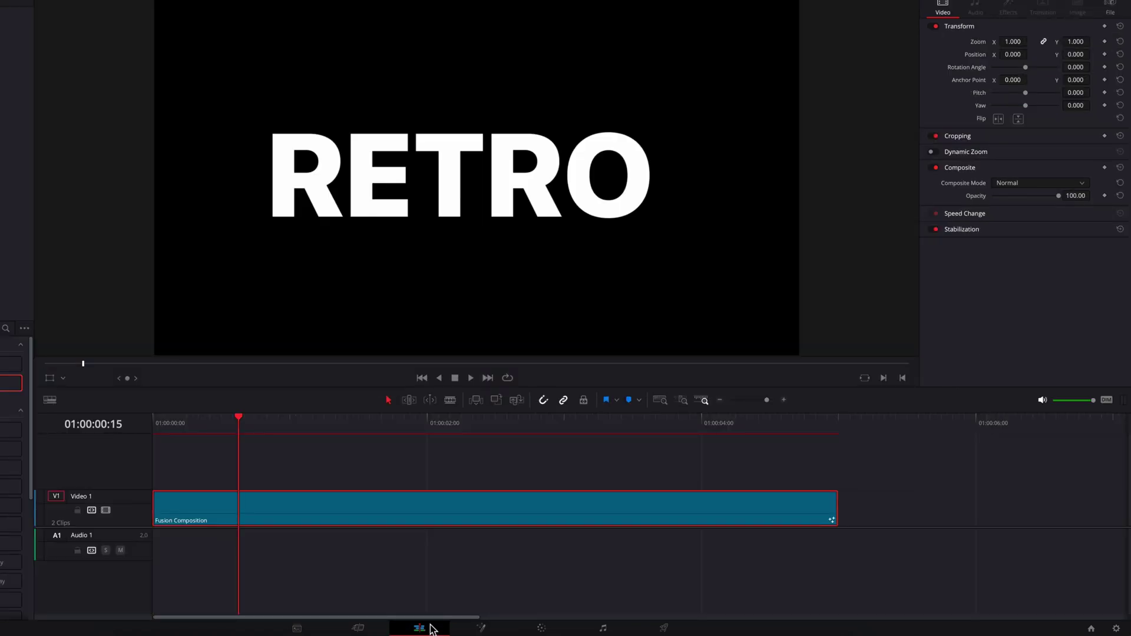
pyautogui.press('Home')
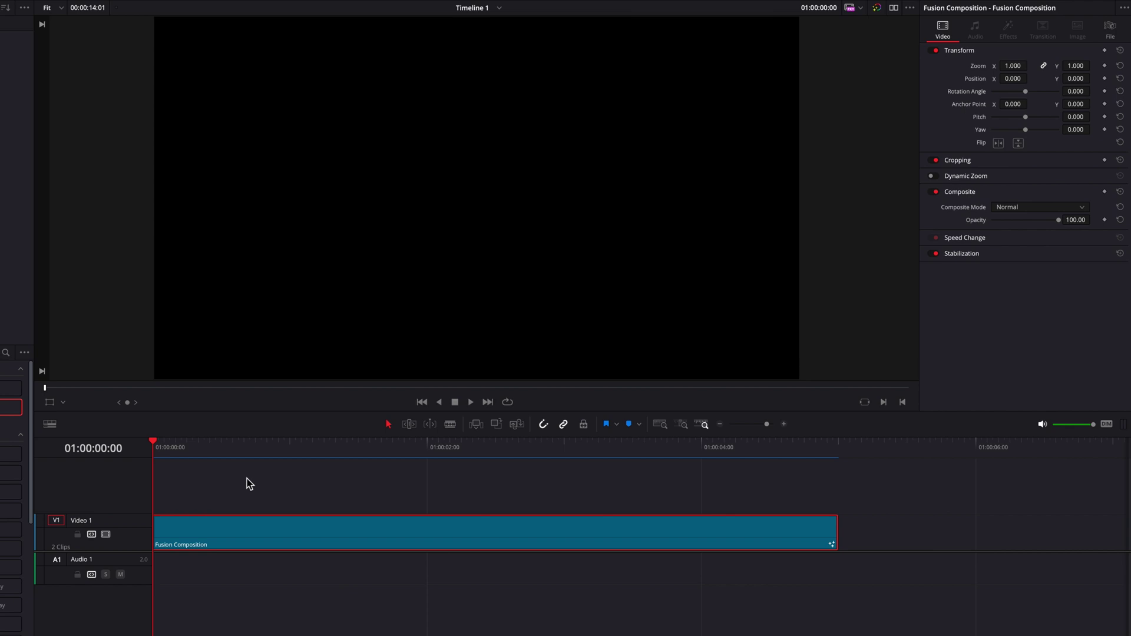
pyautogui.press('space')
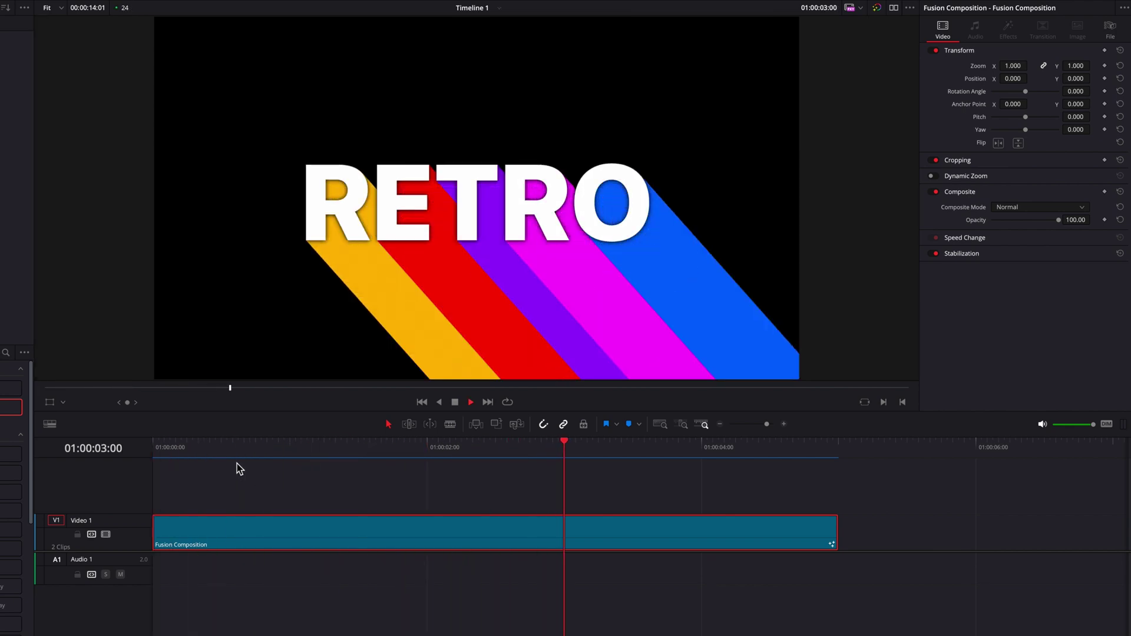
pyautogui.click(210, 449)
pyautogui.press('Home')
pyautogui.press('space')
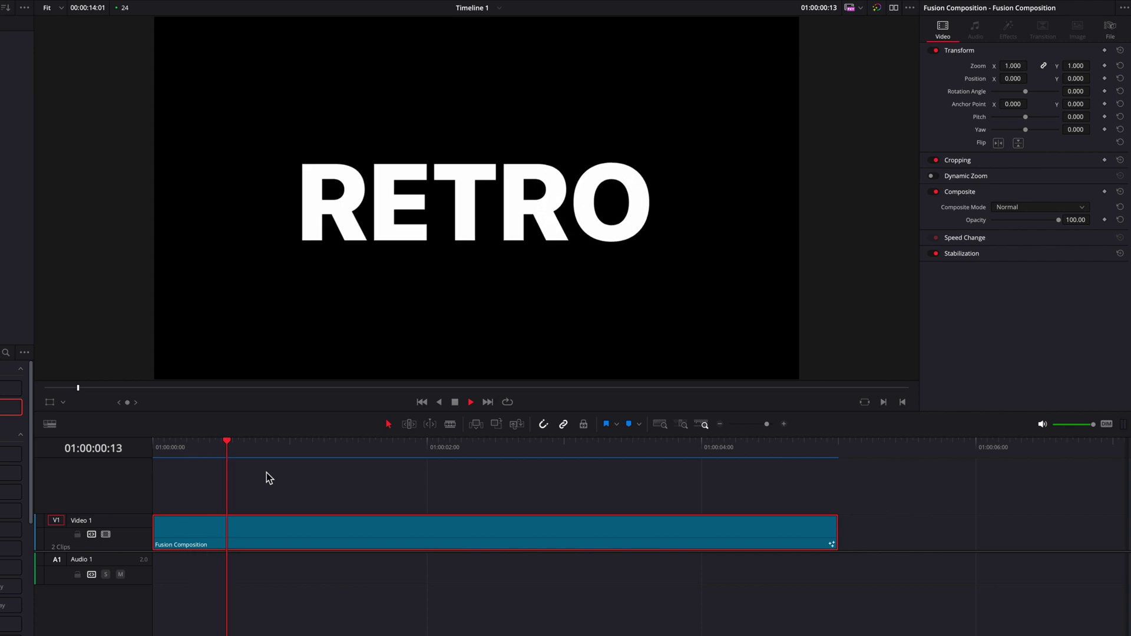